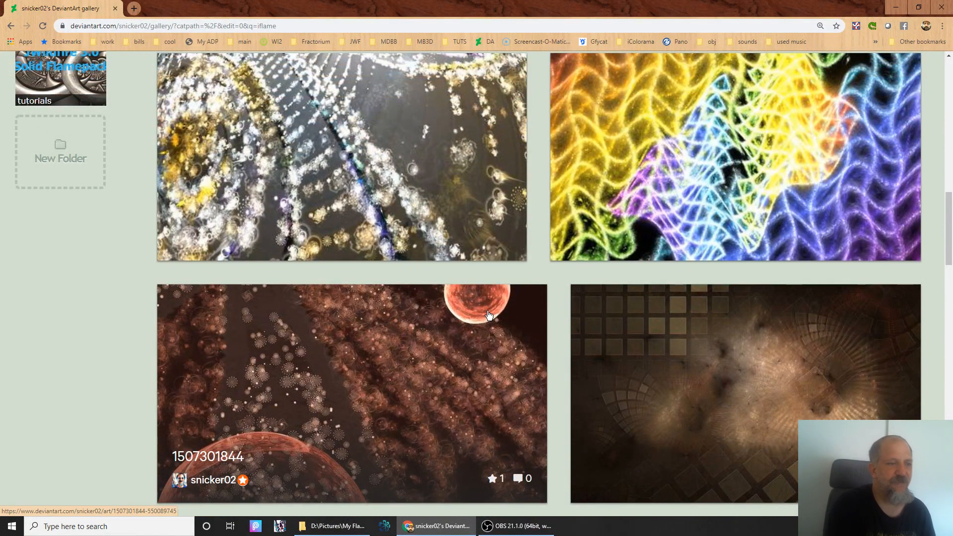
# Open the "my first iflame" artwork at the end of the gallery, look over its page, and return to the gallery
pyautogui.scroll(6, 473, 275)
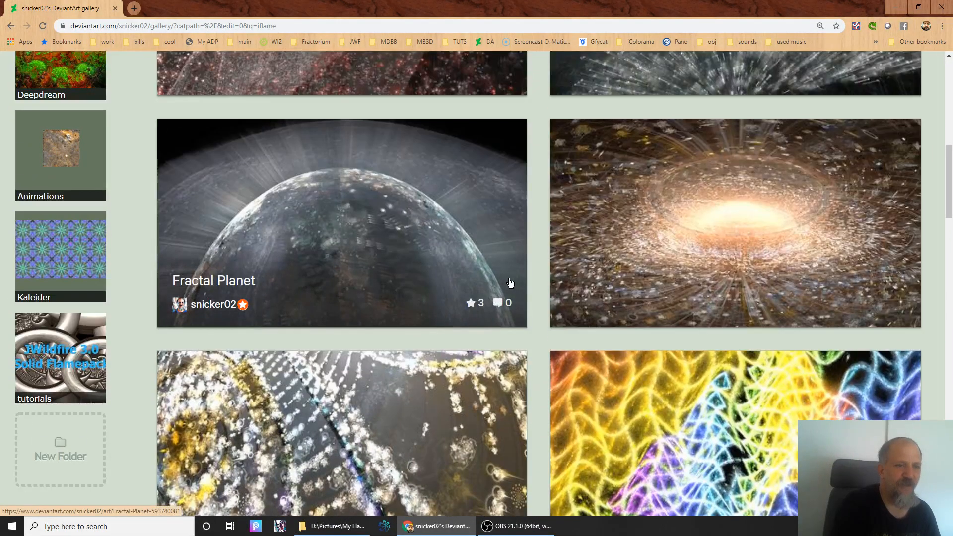
pyautogui.scroll(6, 531, 272)
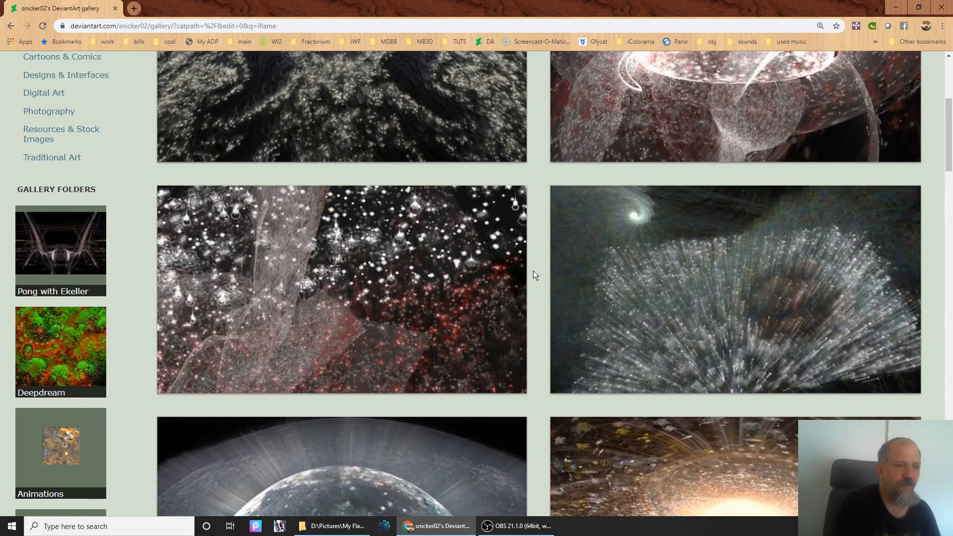
pyautogui.scroll(-5, 485, 281)
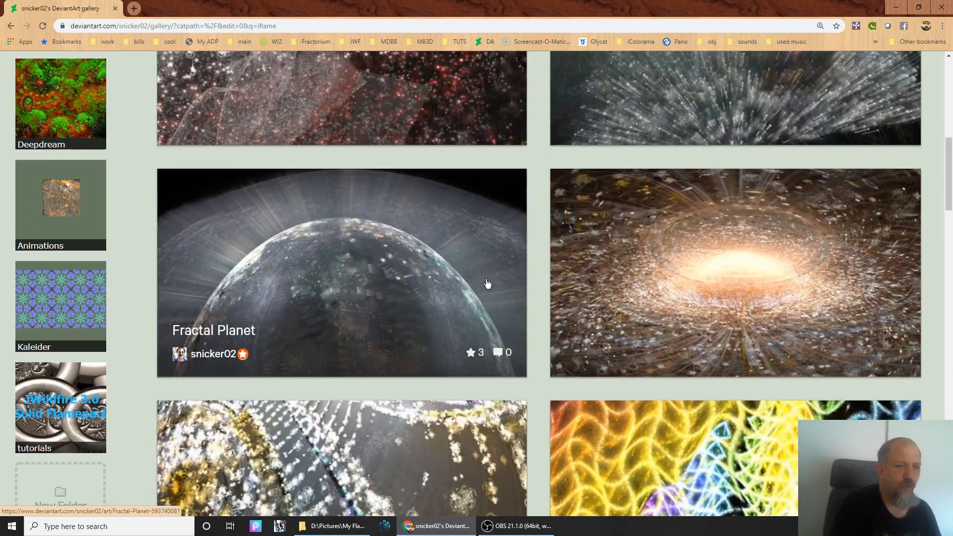
pyautogui.scroll(-20, 470, 296)
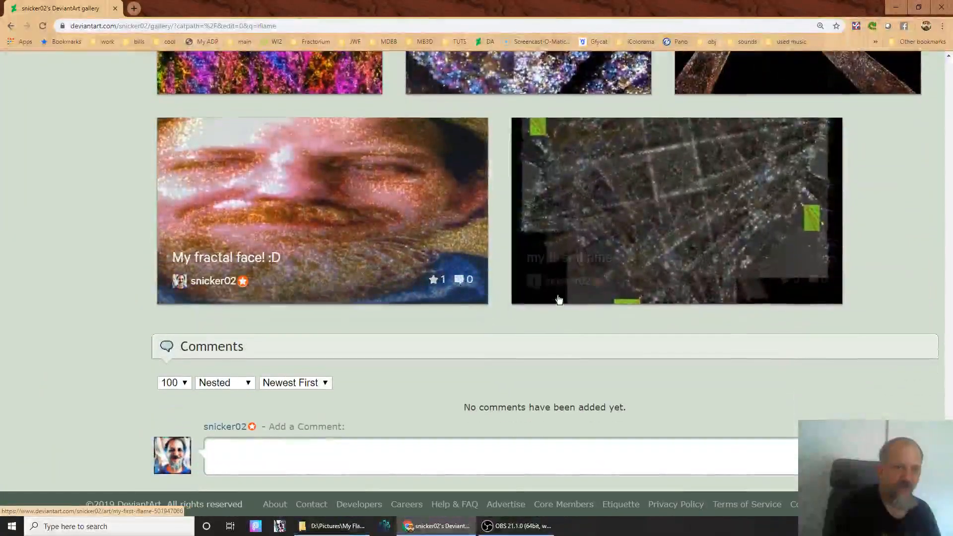
pyautogui.click(613, 213)
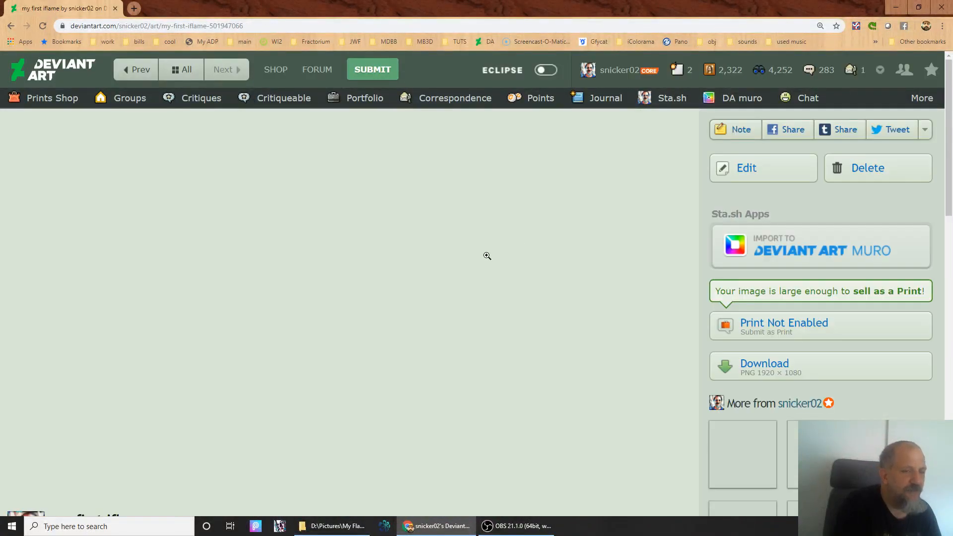
pyautogui.scroll(-12, 385, 282)
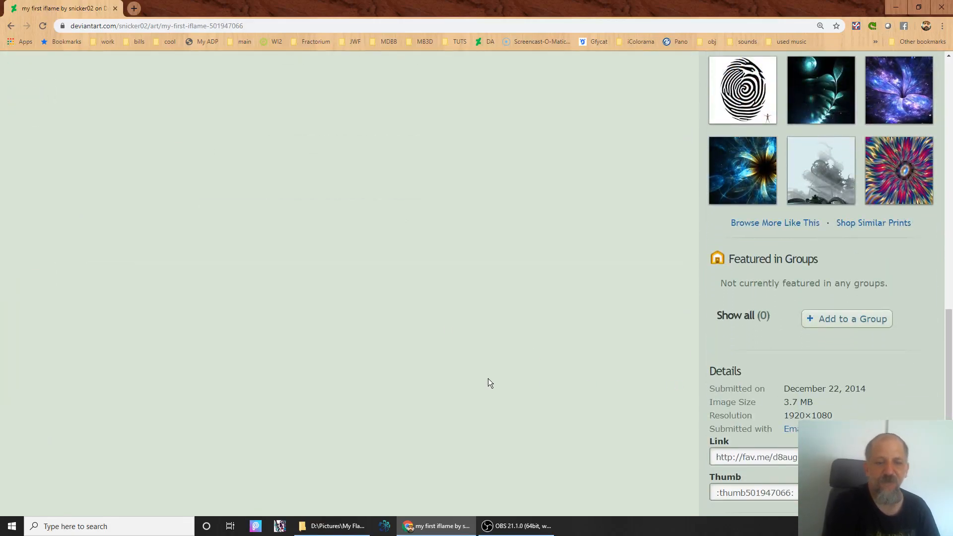
pyautogui.scroll(12, 487, 379)
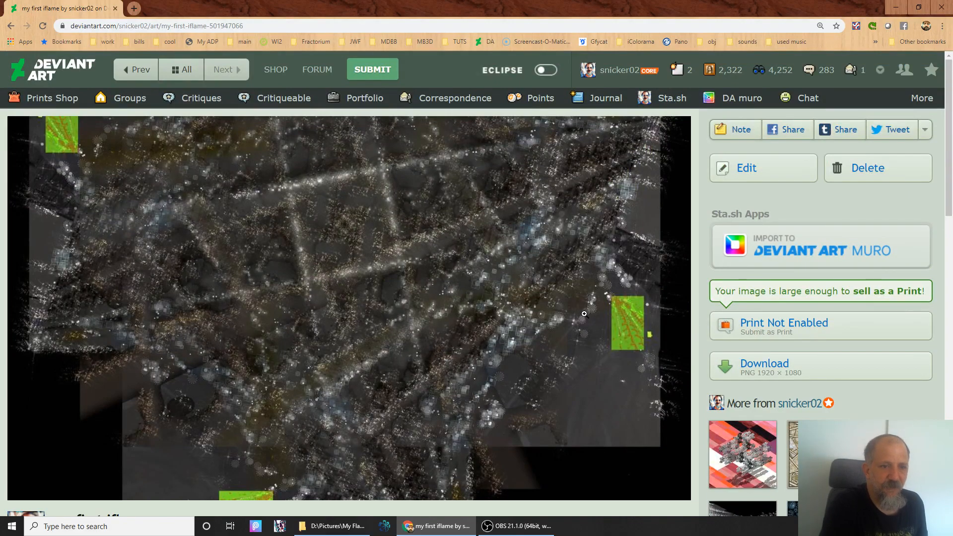
pyautogui.scroll(-3, 552, 259)
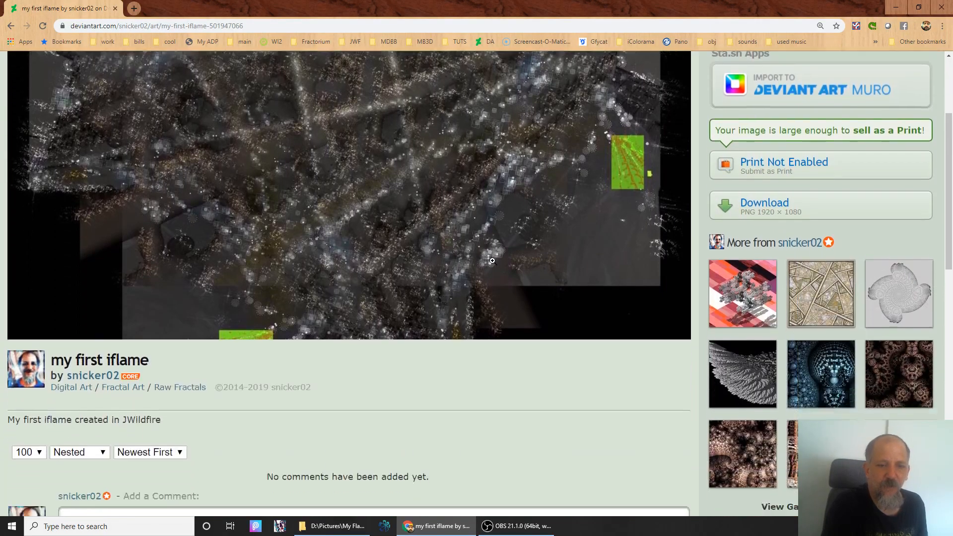
pyautogui.hotkey('alt', 'Left')
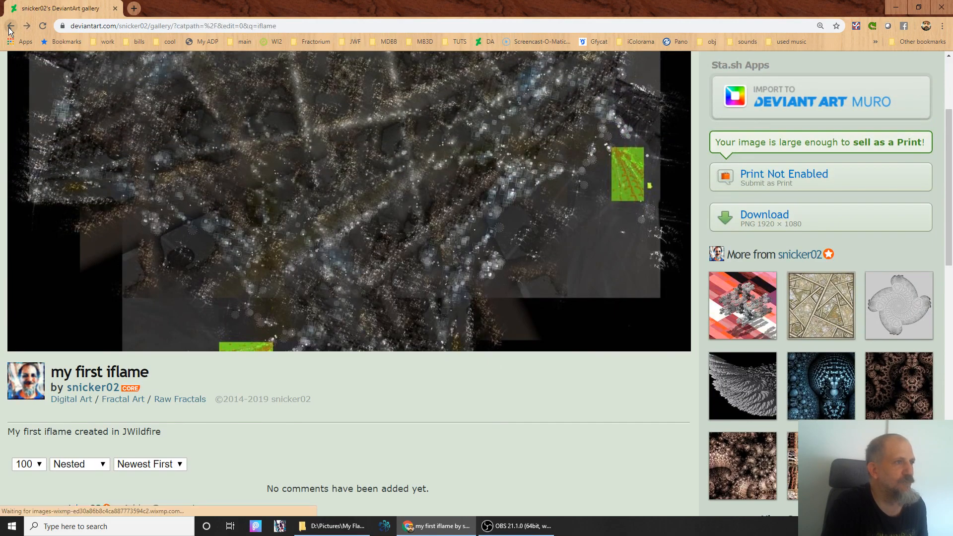
# Look through the iflame artworks in the gallery, comparing the early pieces with the more recent ones
pyautogui.scroll(7, 352, 263)
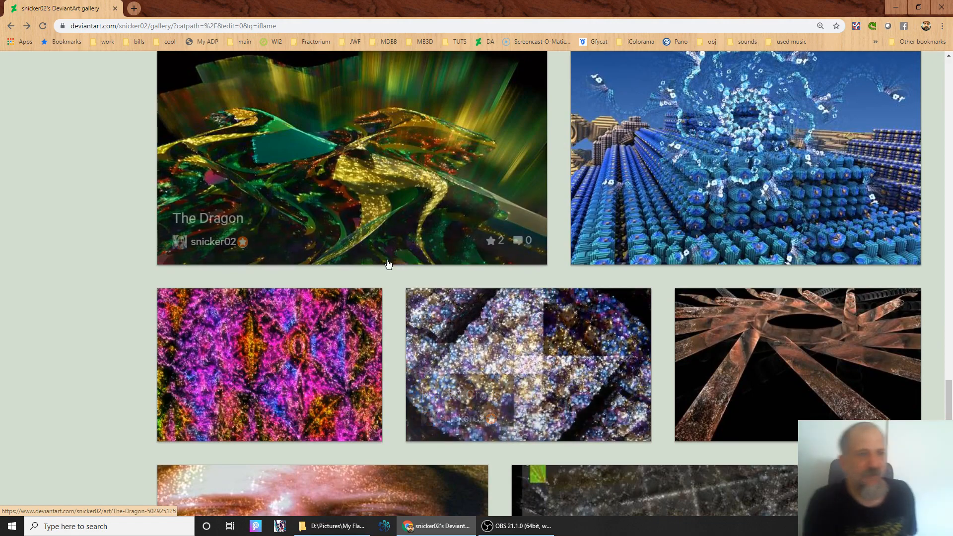
pyautogui.scroll(-1, 385, 260)
pyautogui.scroll(-2, 409, 295)
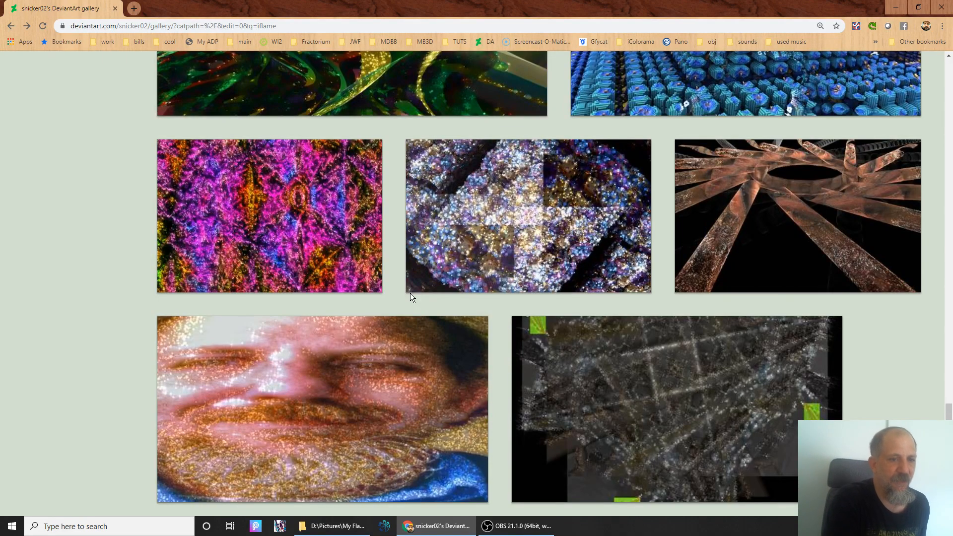
pyautogui.scroll(2, 411, 294)
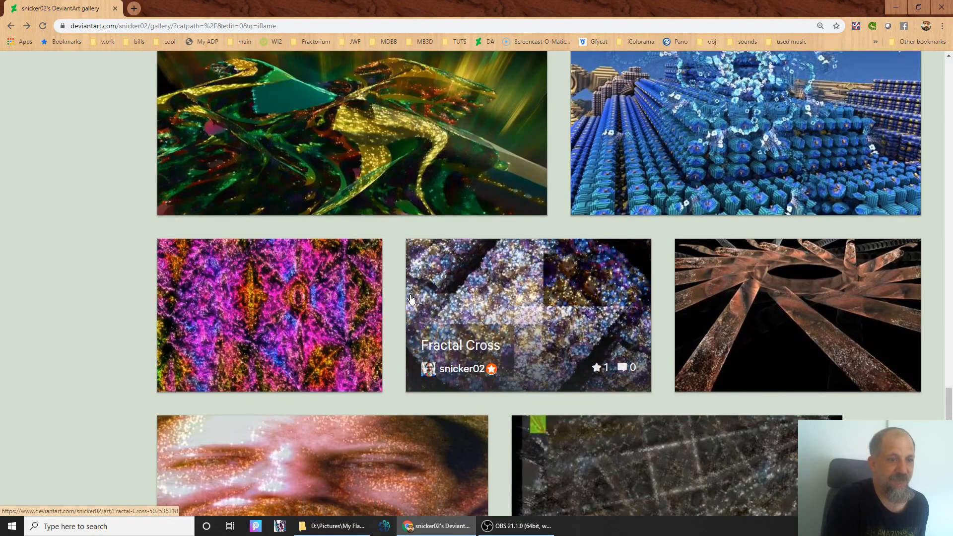
pyautogui.scroll(10, 411, 298)
pyautogui.scroll(4, 411, 298)
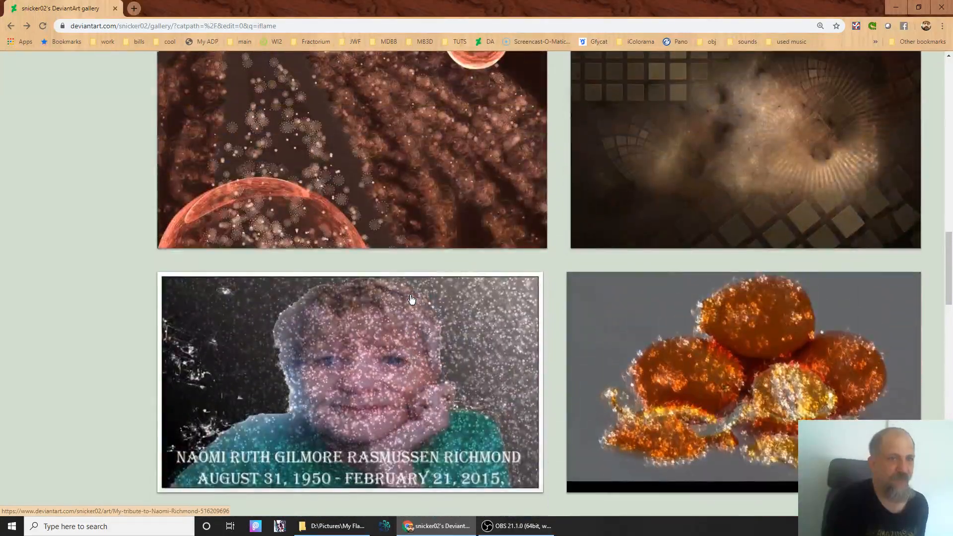
pyautogui.scroll(5, 411, 298)
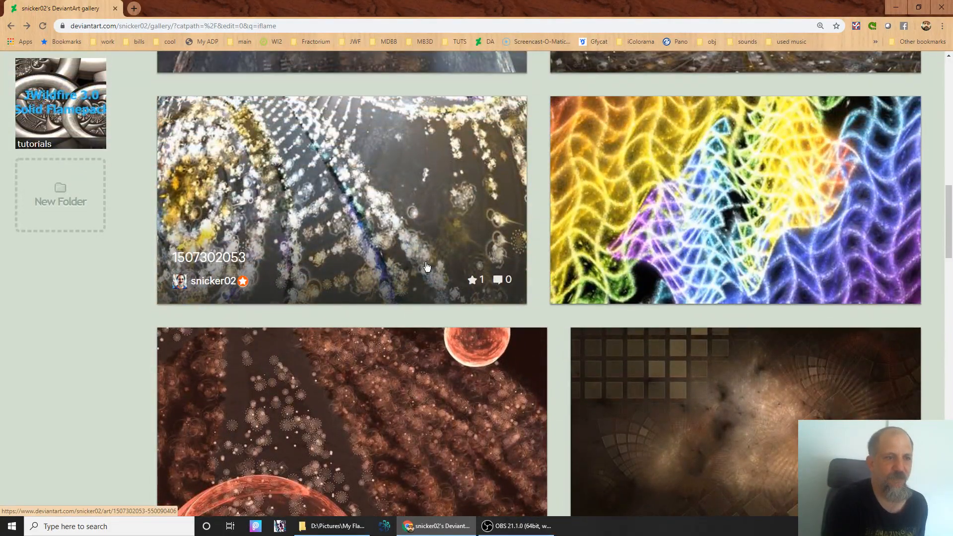
pyautogui.scroll(6, 406, 350)
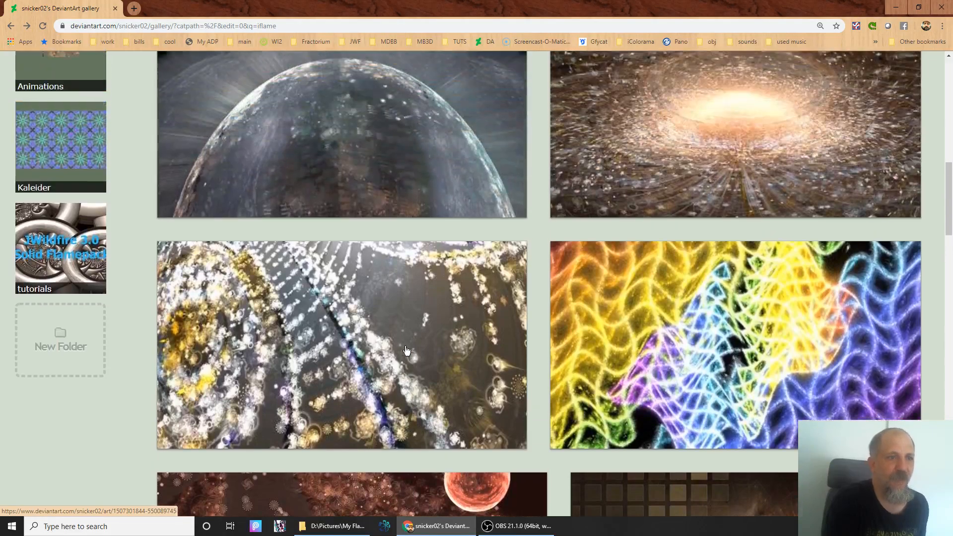
pyautogui.scroll(-2, 406, 350)
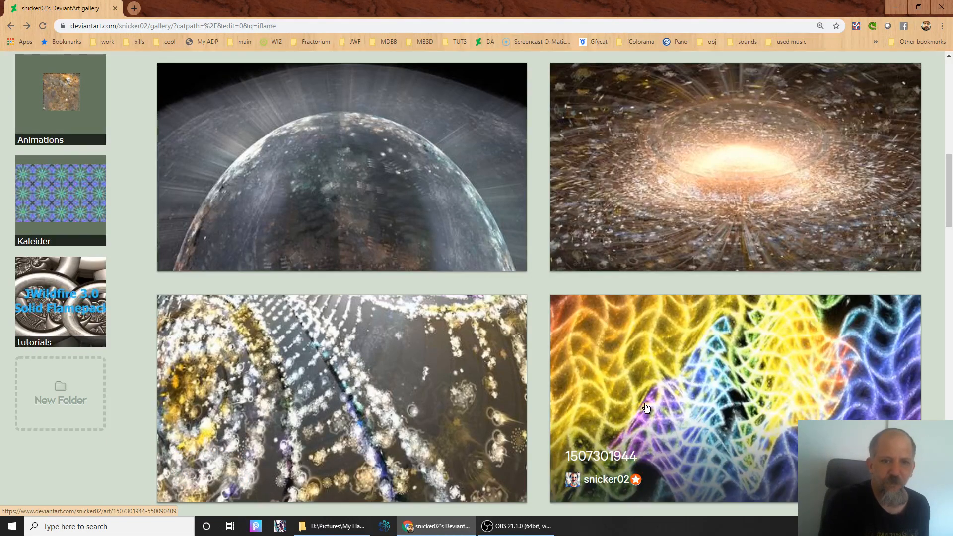
pyautogui.scroll(-2, 609, 302)
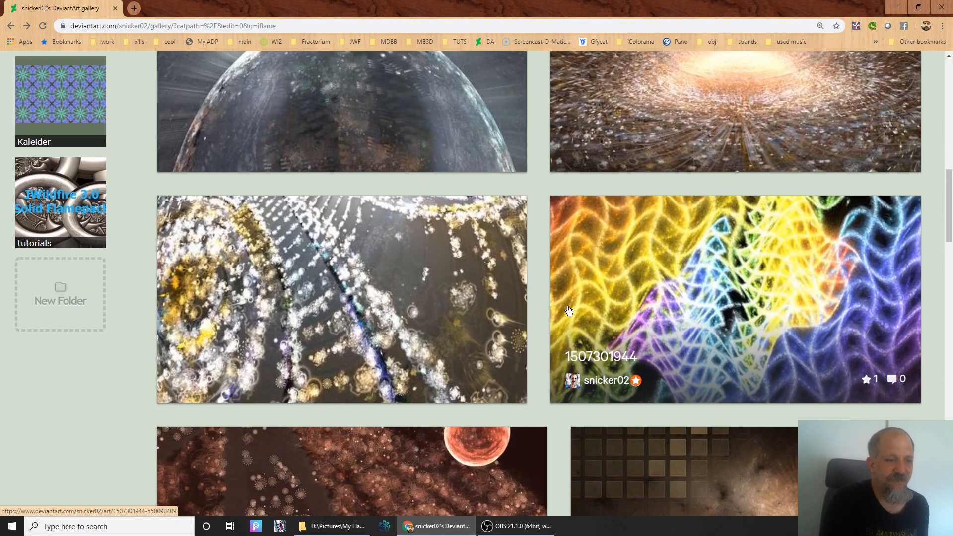
pyautogui.scroll(-7, 702, 341)
pyautogui.scroll(-5, 702, 340)
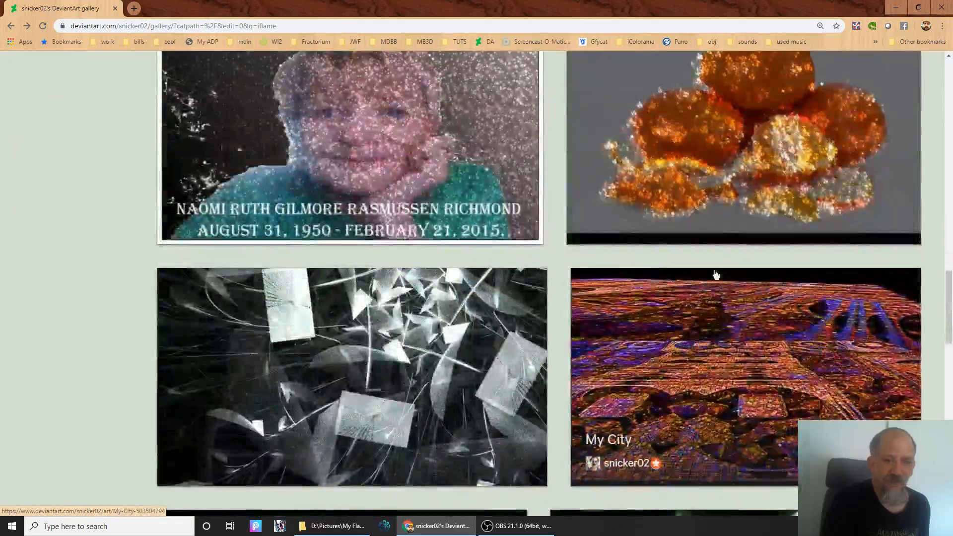
# View the "Orange you glad for iFlames?" artwork at full size and return to the gallery
pyautogui.click(771, 137)
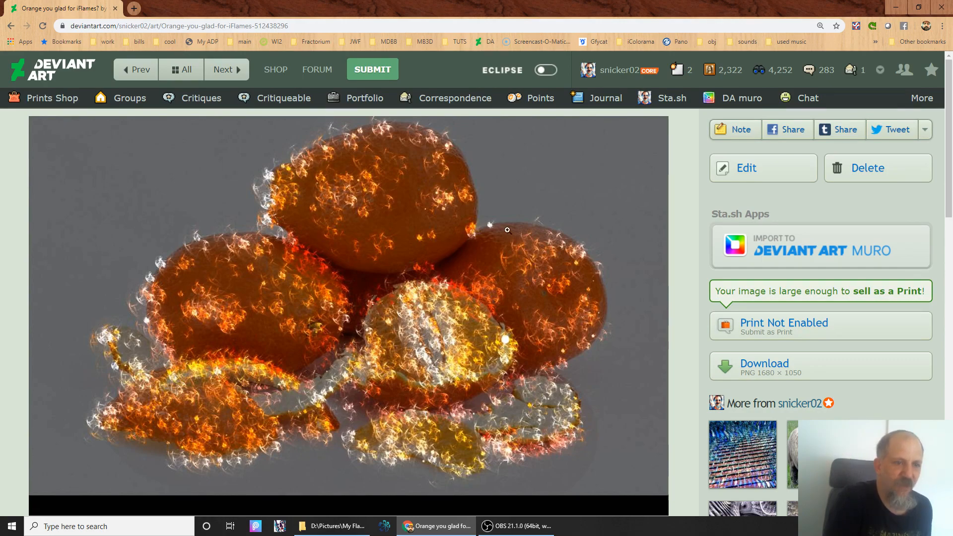
pyautogui.click(473, 229)
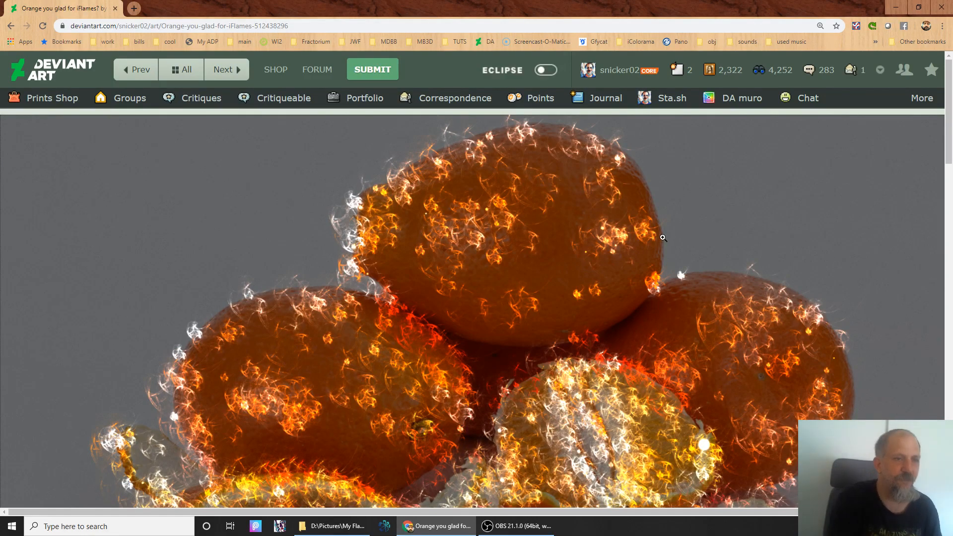
pyautogui.hotkey('alt', 'Left')
# View the "My fractal face! :D" artwork near the end of the gallery and return to the results
pyautogui.scroll(-5, 615, 260)
pyautogui.scroll(-5, 550, 267)
pyautogui.scroll(-8, 575, 291)
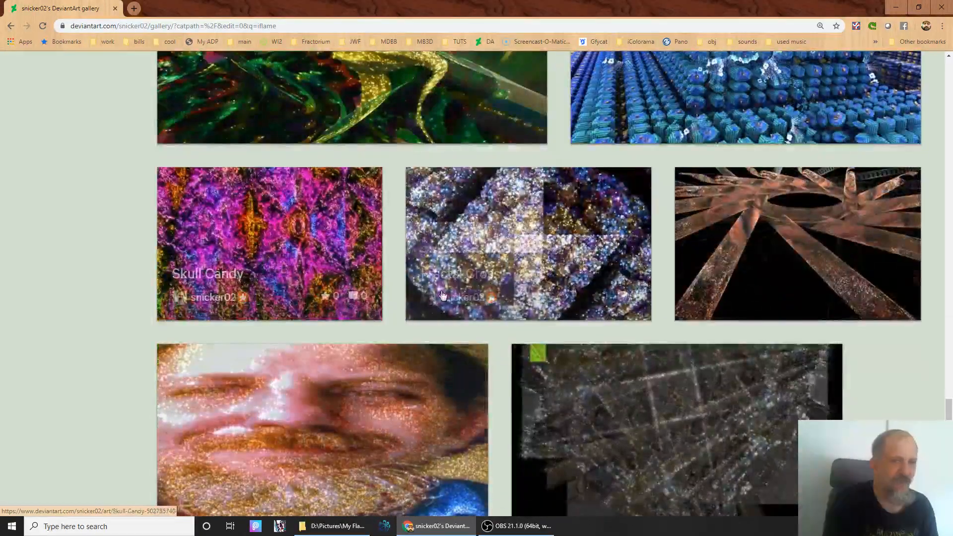
pyautogui.click(388, 398)
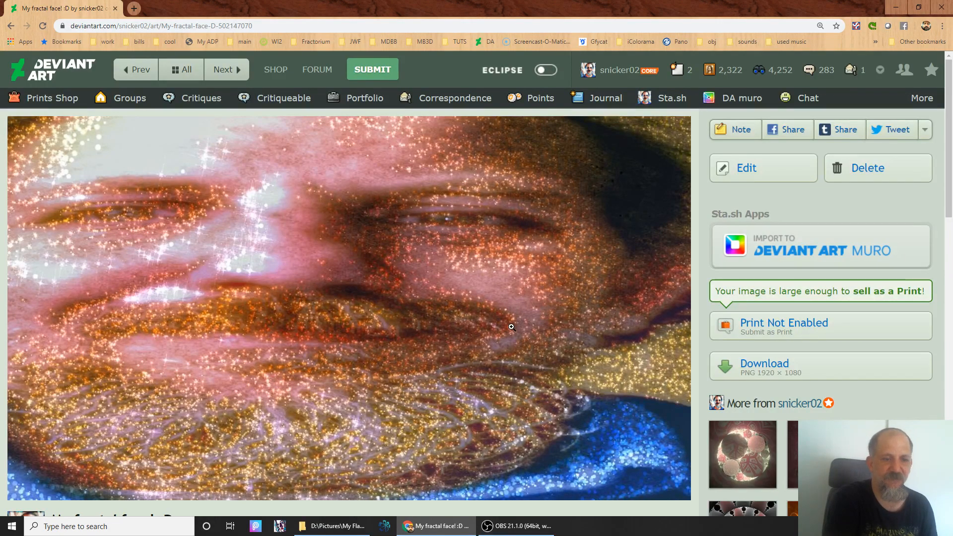
pyautogui.hotkey('alt', 'Left')
pyautogui.scroll(5, 559, 439)
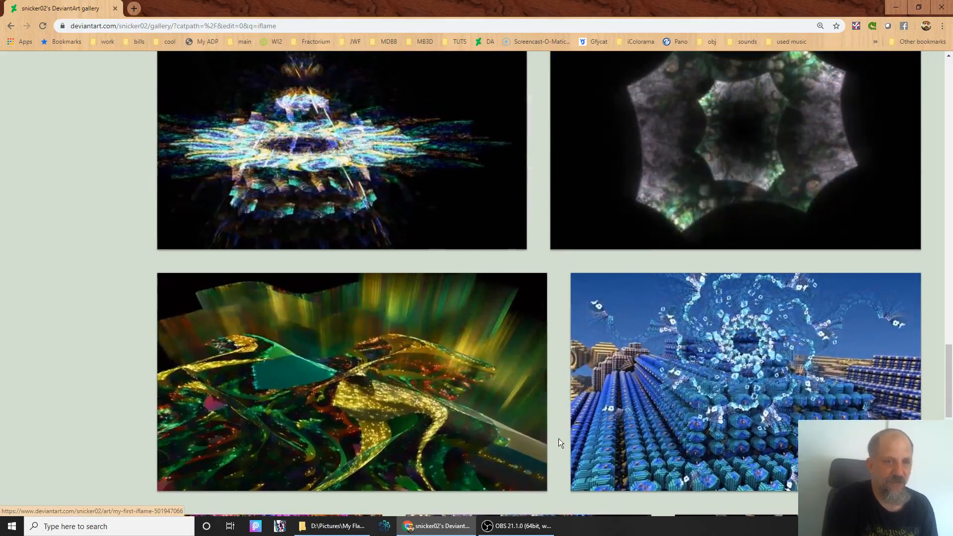
pyautogui.scroll(5, 558, 437)
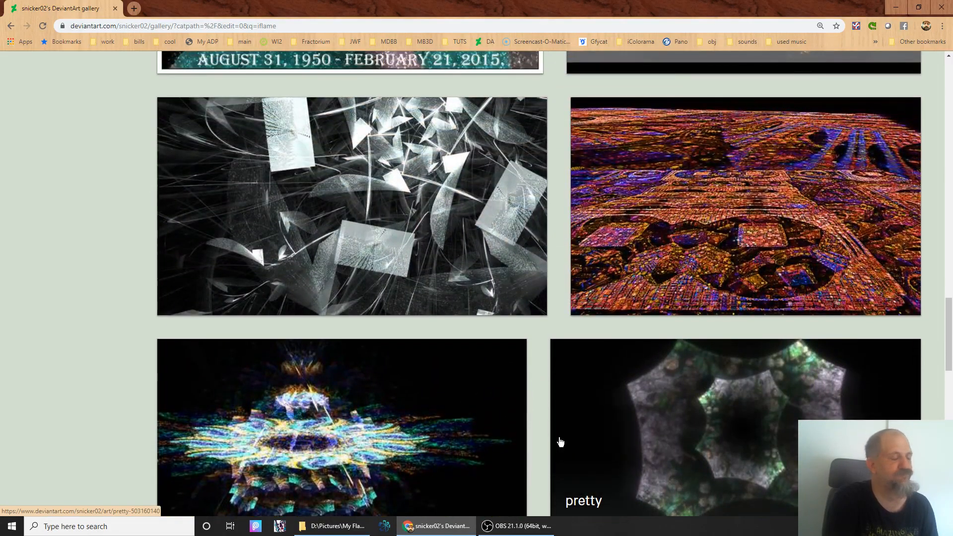
pyautogui.scroll(12, 381, 440)
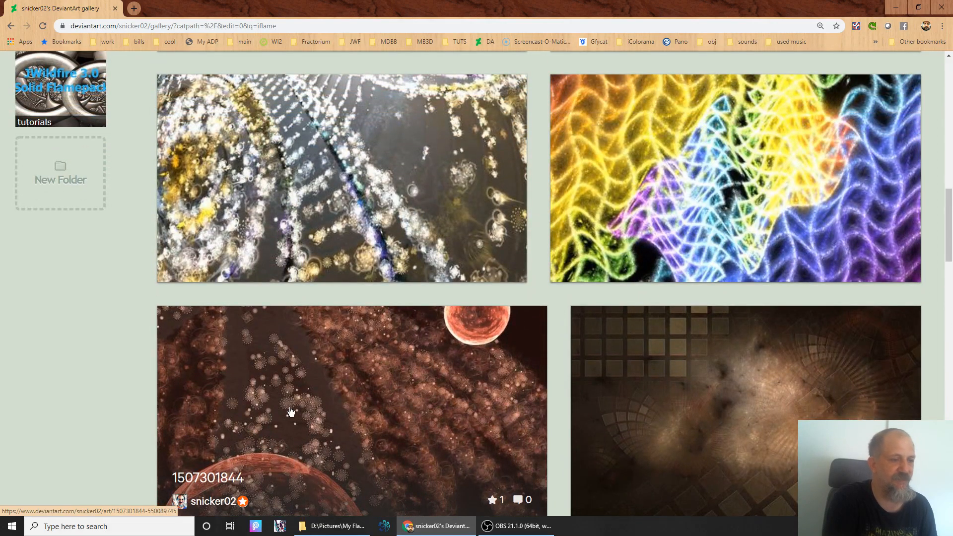
pyautogui.click(291, 411)
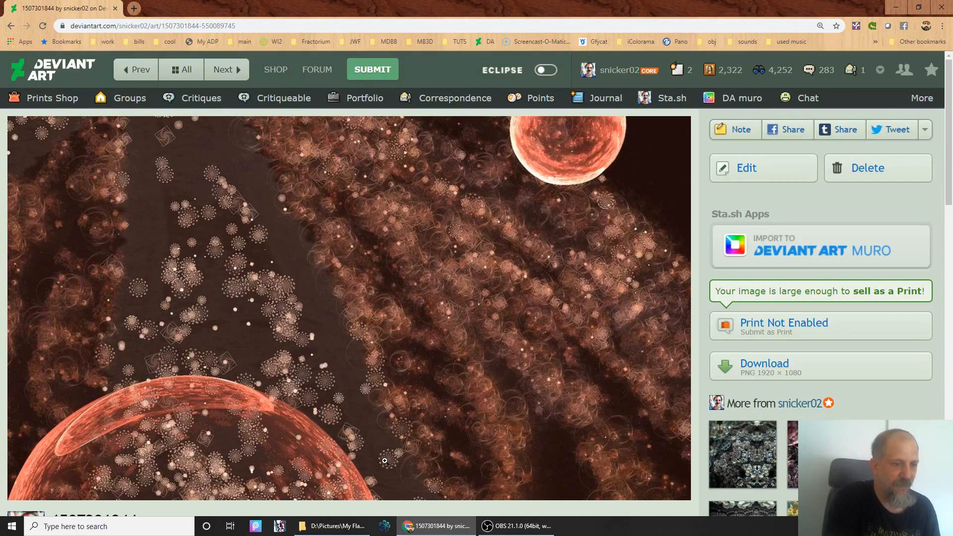
pyautogui.click(350, 433)
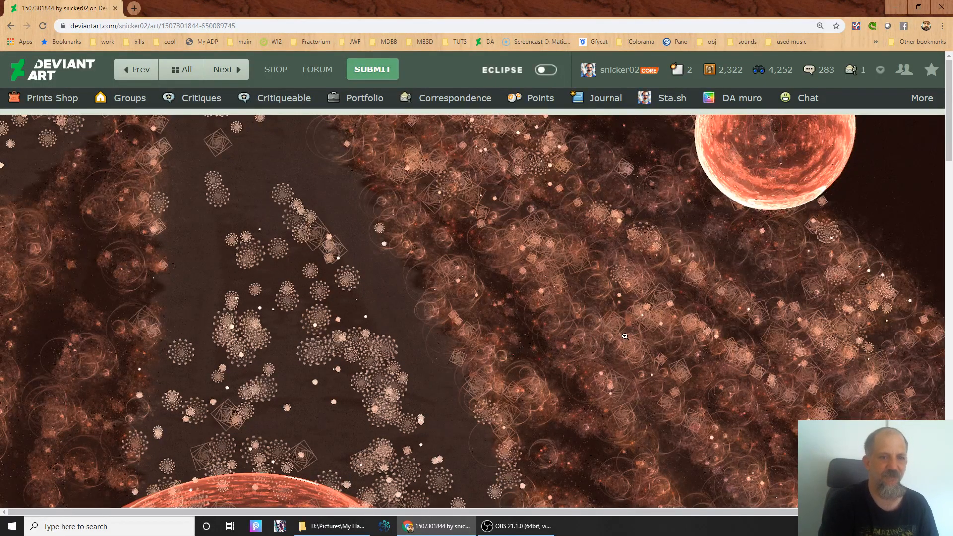
pyautogui.scroll(-4, 625, 337)
pyautogui.scroll(4, 637, 331)
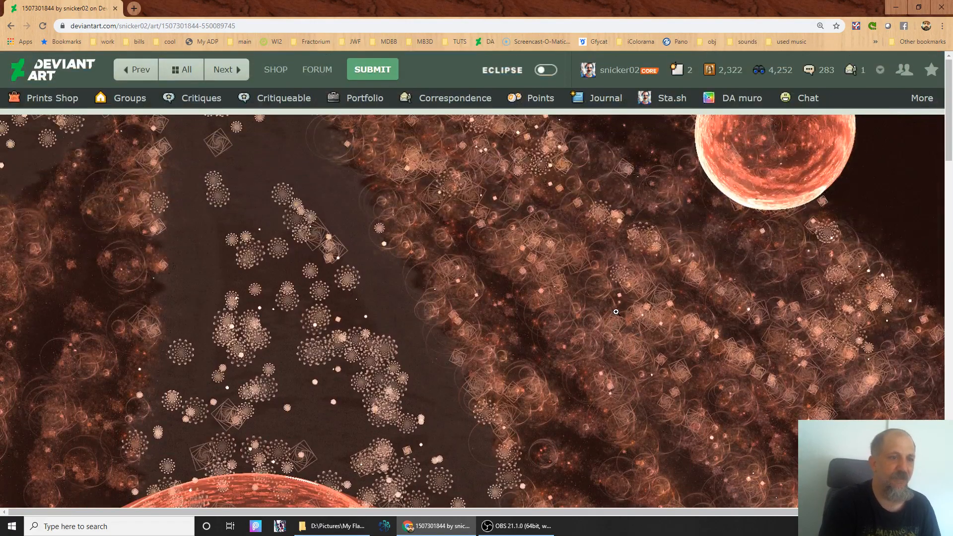
pyautogui.hotkey('alt', 'Left')
# Examine the newest iflame artworks in the gallery, from "iflames fun 4" to "Fractal Planet" and "iFlame explosion"
pyautogui.scroll(-8, 627, 299)
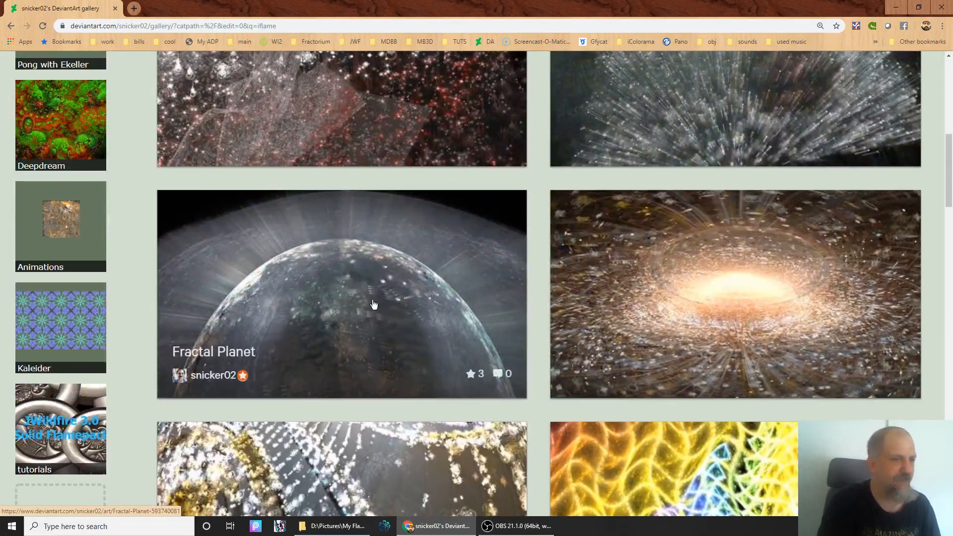
pyautogui.scroll(-6, 663, 276)
pyautogui.scroll(6, 671, 276)
pyautogui.scroll(4, 698, 301)
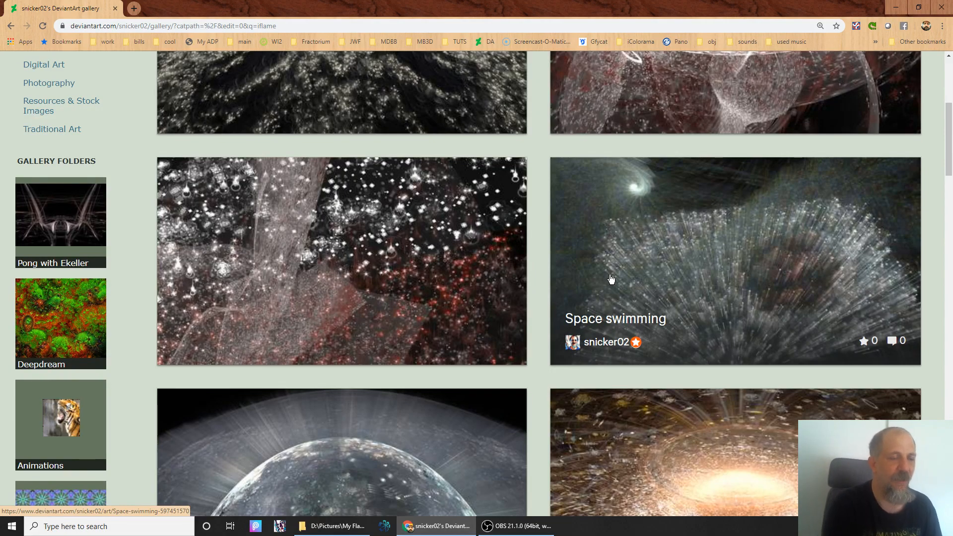
pyautogui.scroll(6, 686, 311)
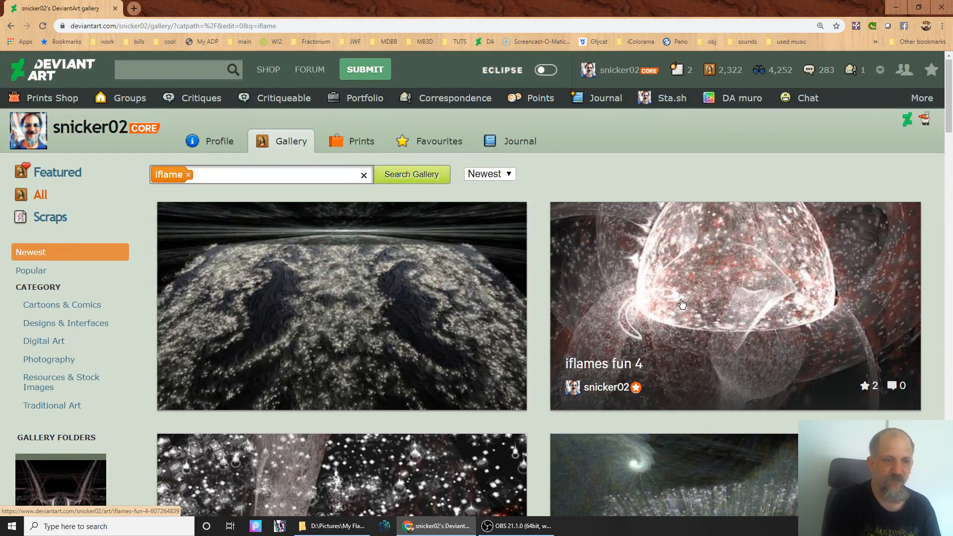
pyautogui.scroll(-12, 682, 304)
pyautogui.scroll(7, 683, 304)
pyautogui.scroll(-6, 683, 304)
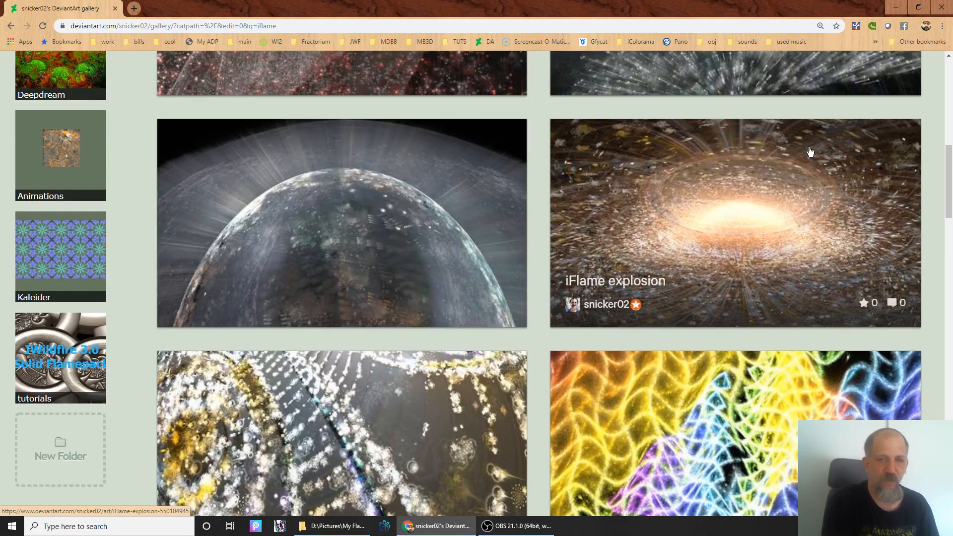
# Launch JWildfire 5.0 from the desktop and close the browser window with the DeviantArt gallery
pyautogui.click(896, 9)
pyautogui.click(292, 332)
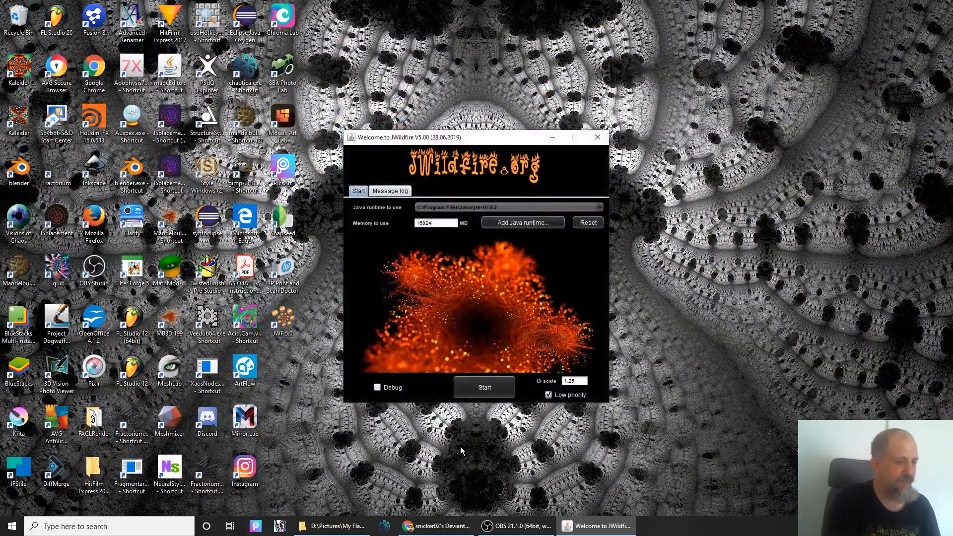
pyautogui.click(437, 526)
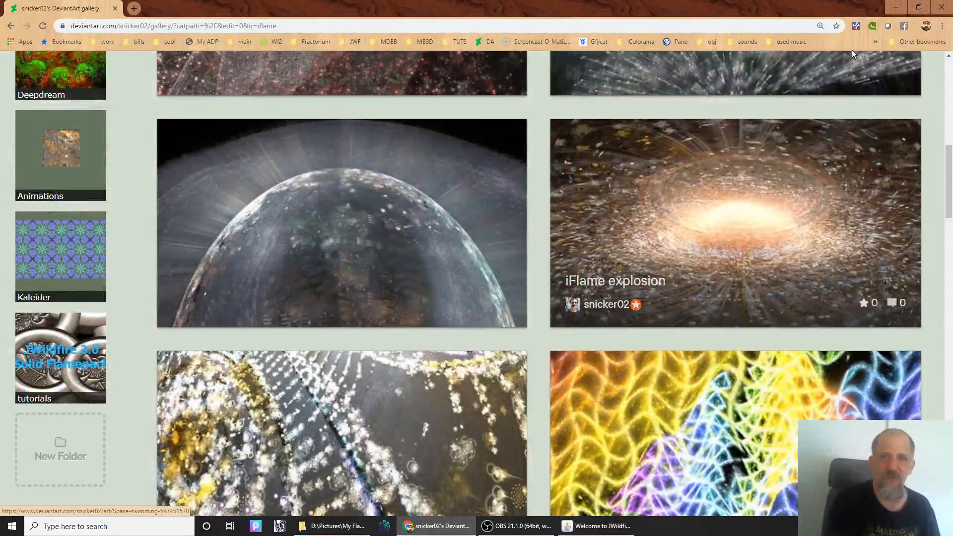
pyautogui.click(937, 9)
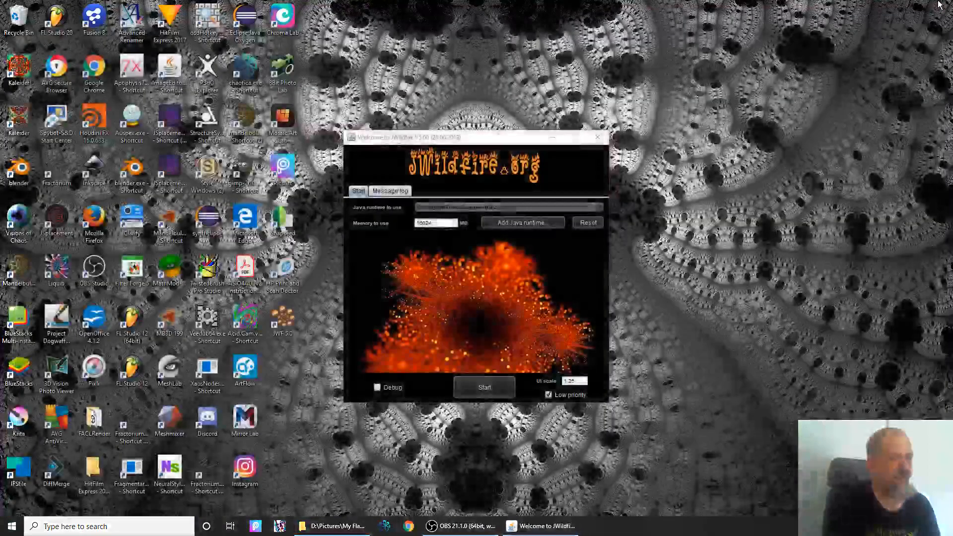
# Start JWildfire from its launcher with the current runtime settings and open the IFlames editor window
pyautogui.click(484, 388)
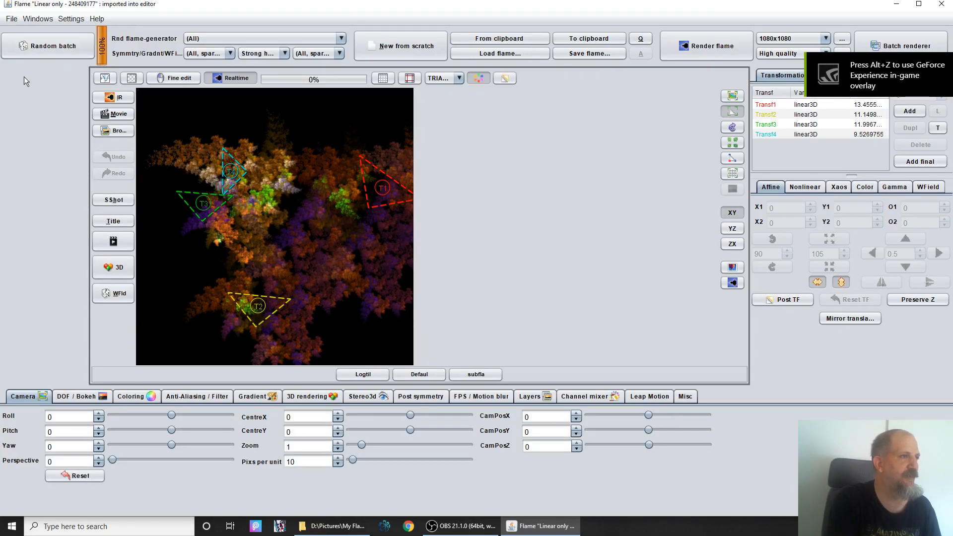
pyautogui.click(41, 22)
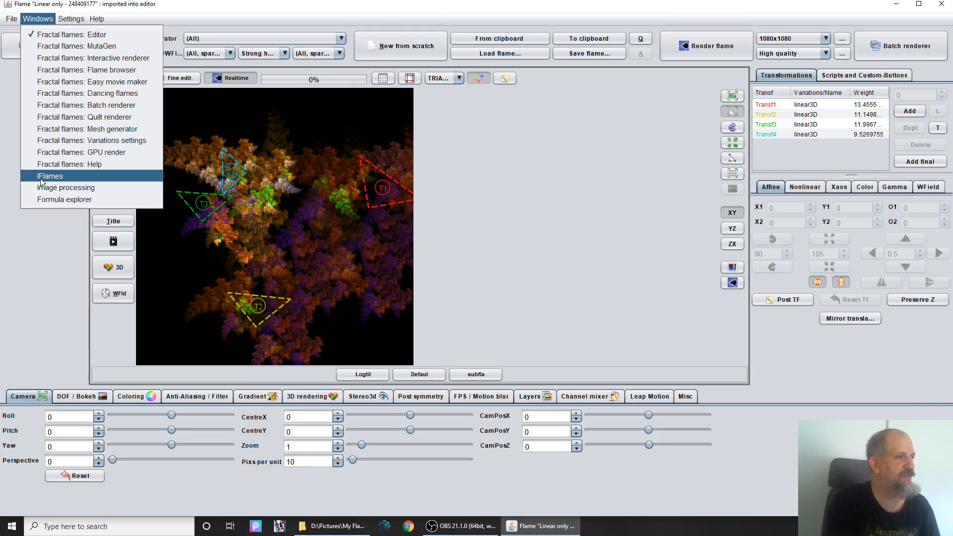
pyautogui.click(48, 179)
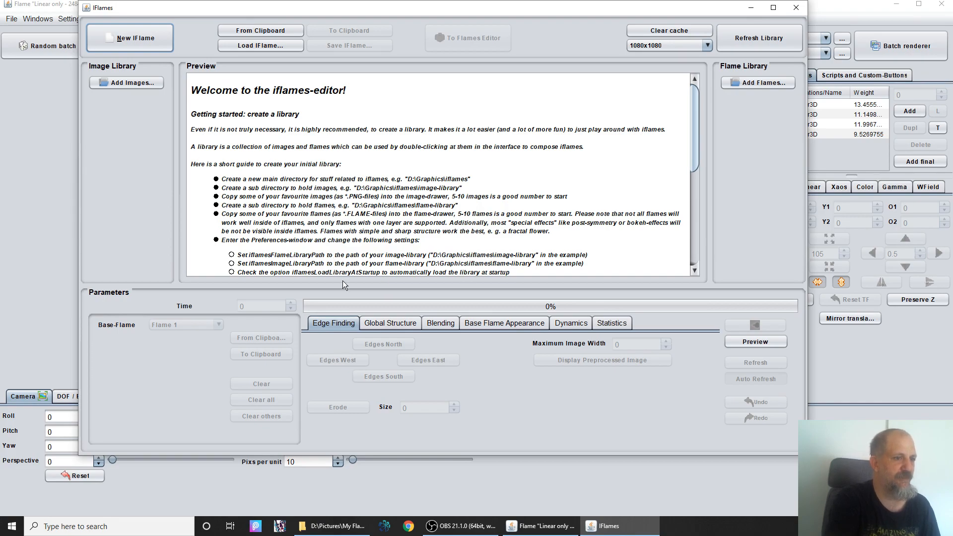
# Read the iflames-editor welcome guide on creating a library, making a first iflame and post-editing it in the main module
pyautogui.scroll(-5, 360, 222)
pyautogui.scroll(5, 362, 224)
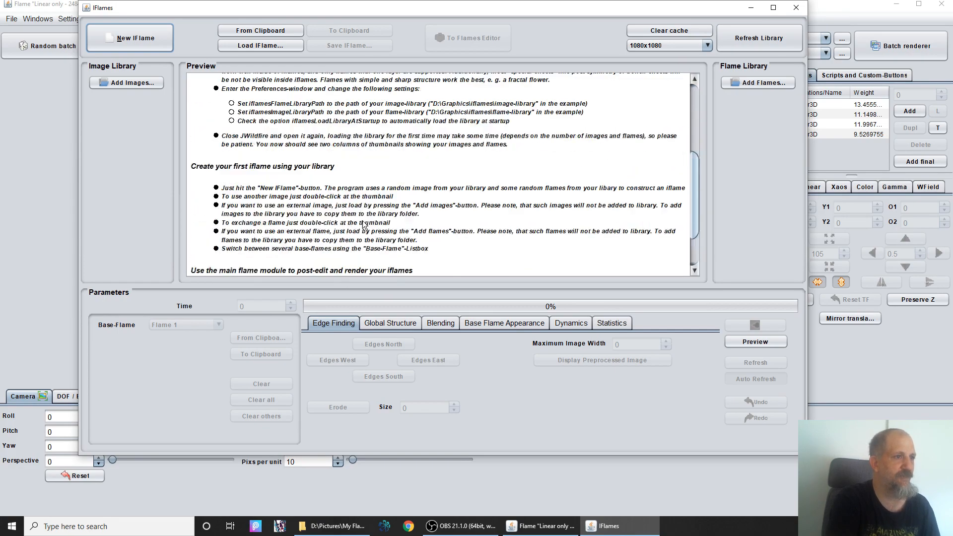
pyautogui.scroll(-10, 363, 224)
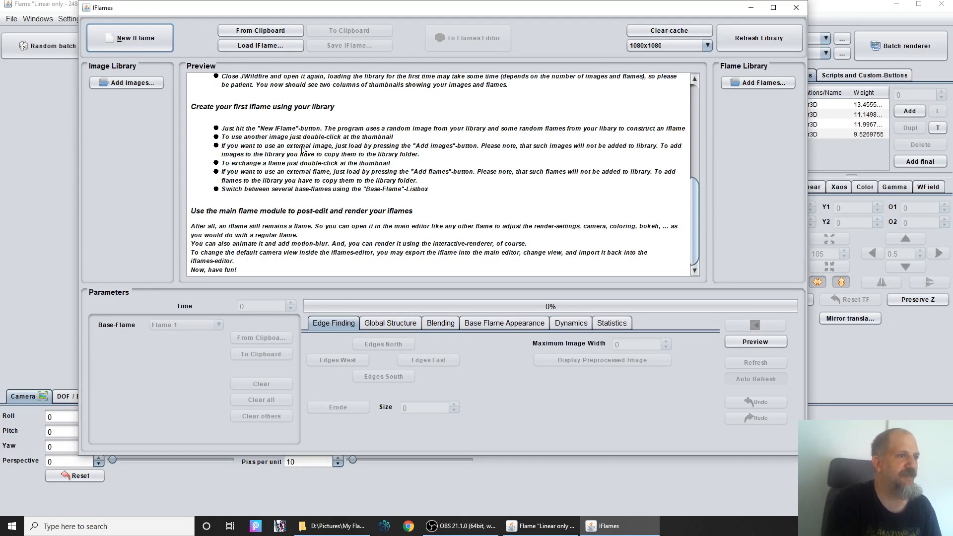
pyautogui.scroll(2, 333, 156)
pyautogui.scroll(4, 336, 156)
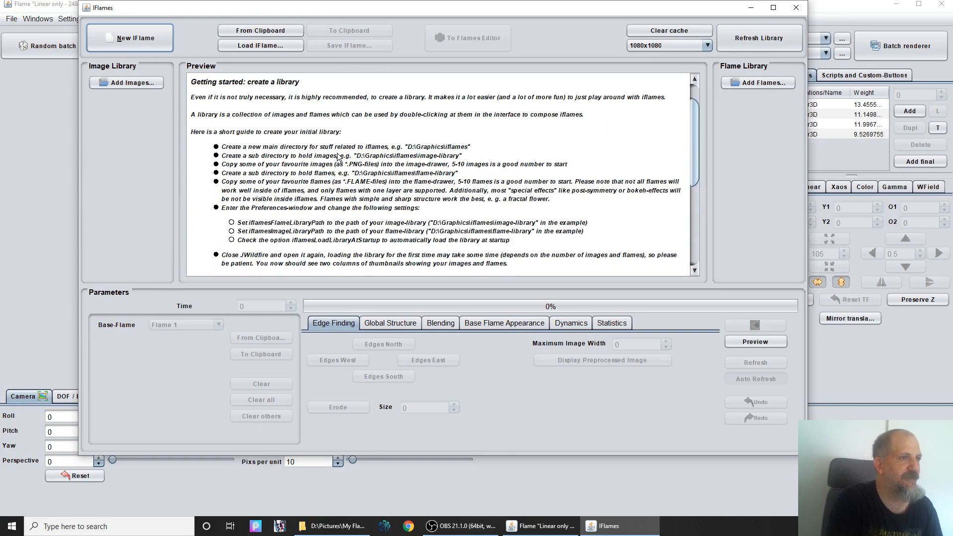
pyautogui.scroll(1, 338, 153)
pyautogui.scroll(-2, 337, 153)
pyautogui.scroll(3, 330, 80)
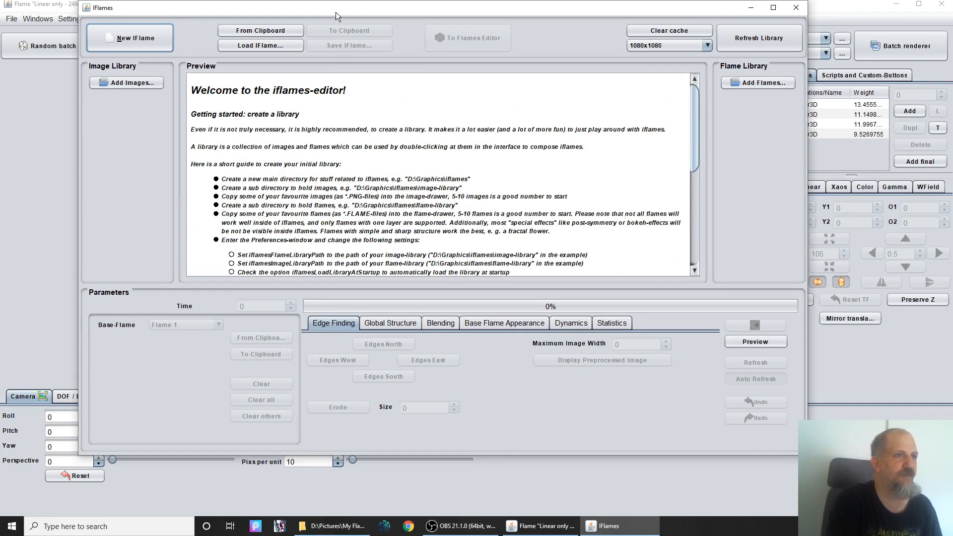
# Move the IFlames window aside and open the JWildfire preferences to check the iflames library path settings
pyautogui.moveTo(336, 12); pyautogui.dragTo(454, 58)
pyautogui.click(71, 18)
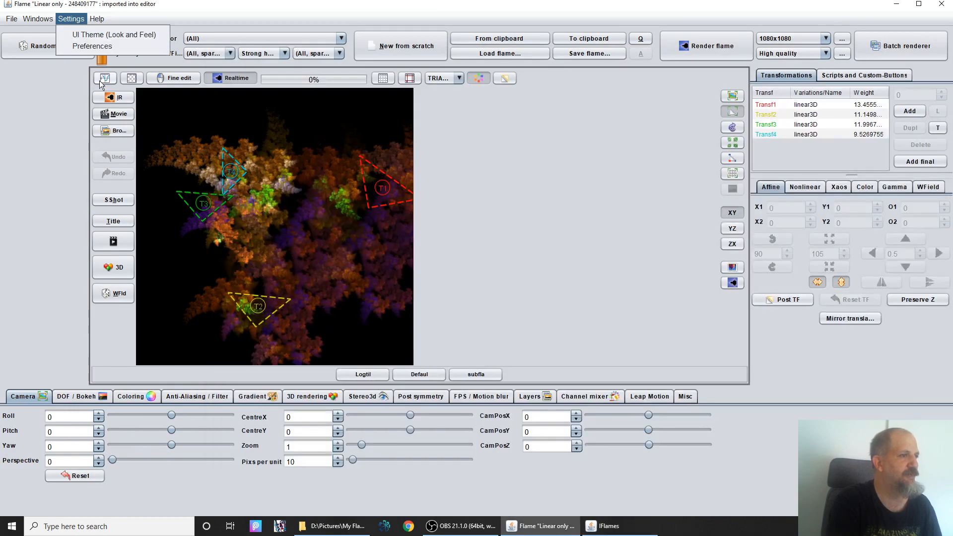
pyautogui.click(85, 49)
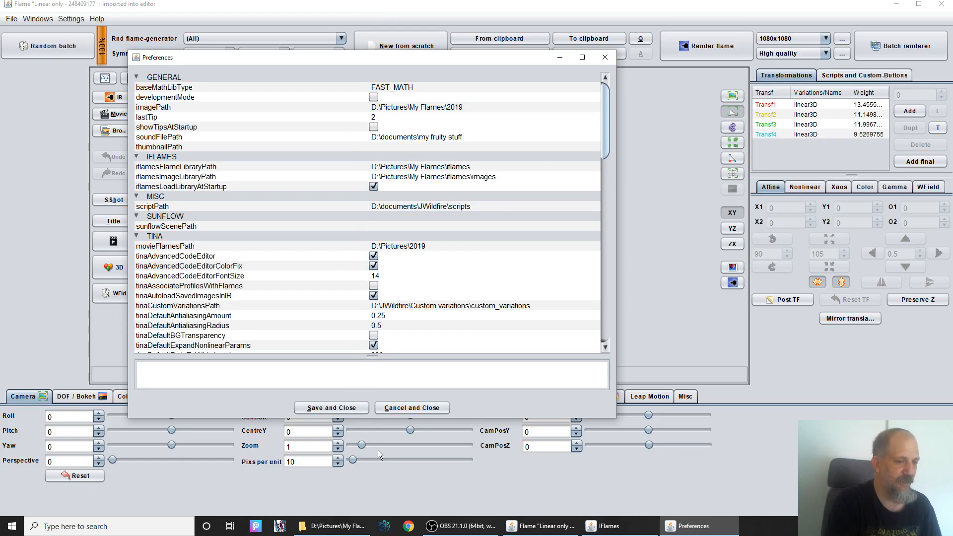
# Examine the flame files in the iflames folder and the pictures in its images subfolder, and close the preferences without saving
pyautogui.click(337, 526)
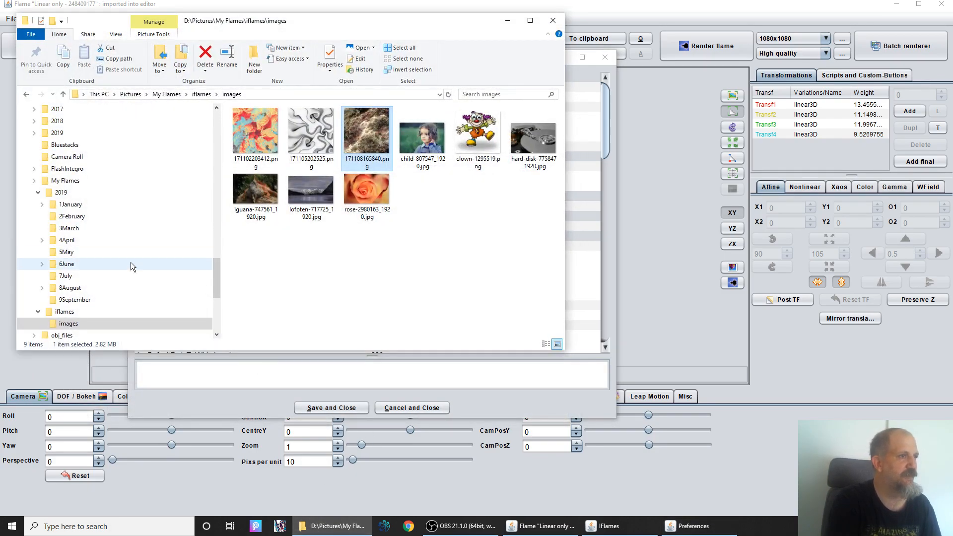
pyautogui.click(202, 94)
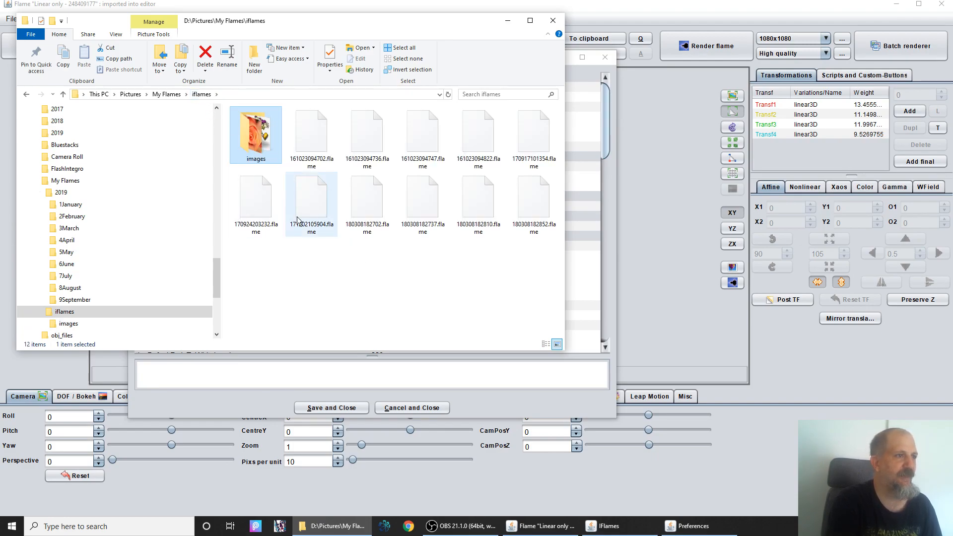
pyautogui.click(202, 93)
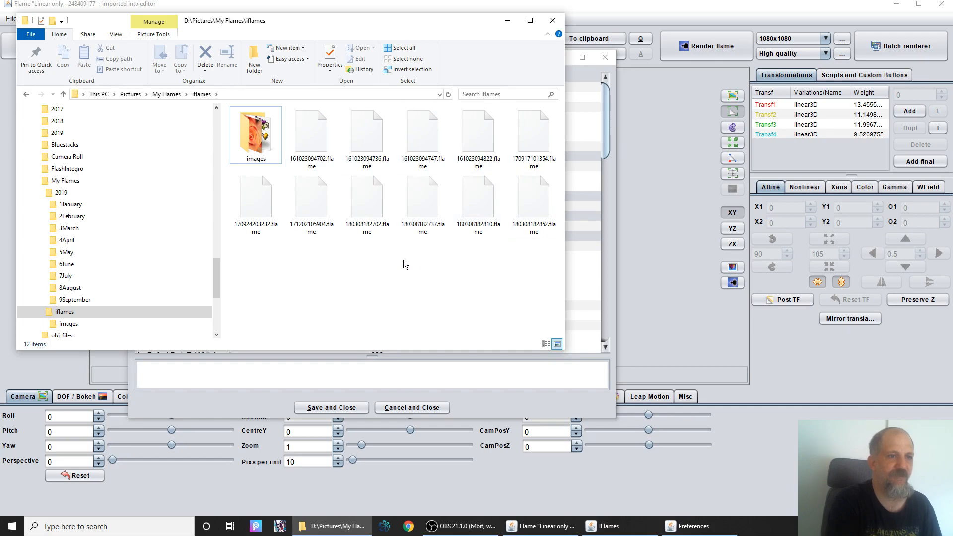
pyautogui.click(258, 135)
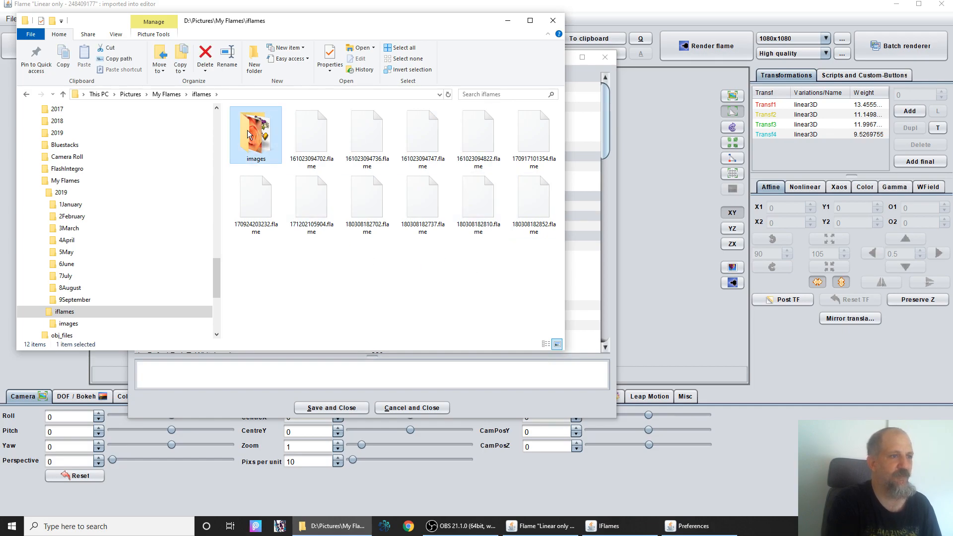
pyautogui.doubleClick(248, 134)
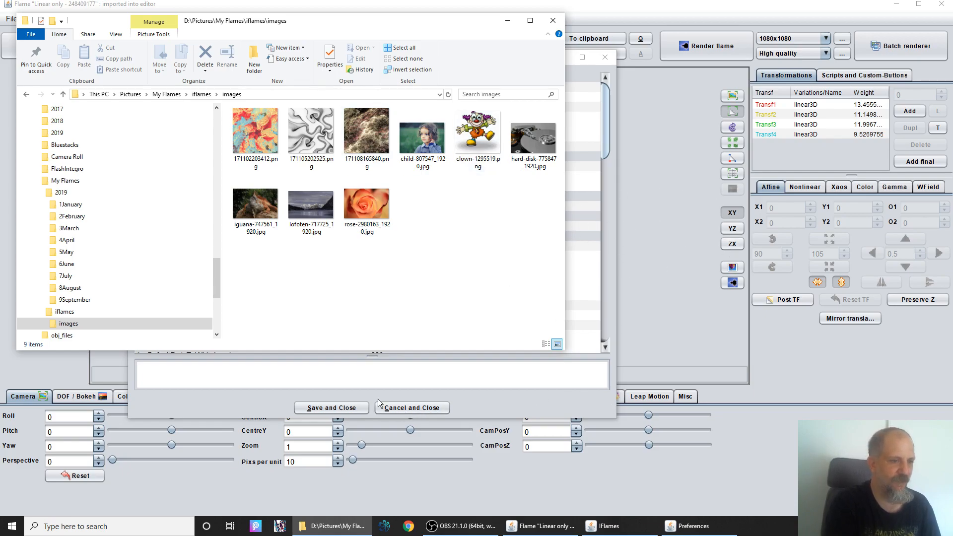
pyautogui.click(416, 410)
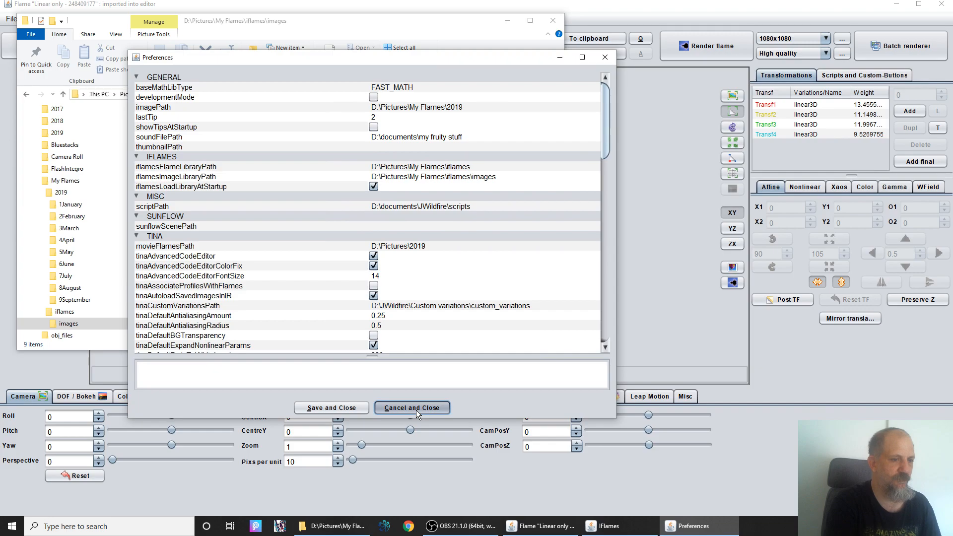
pyautogui.click(416, 410)
# Return to the IFlames window, refresh its library to load the images and flames, and maximize the window
pyautogui.click(605, 528)
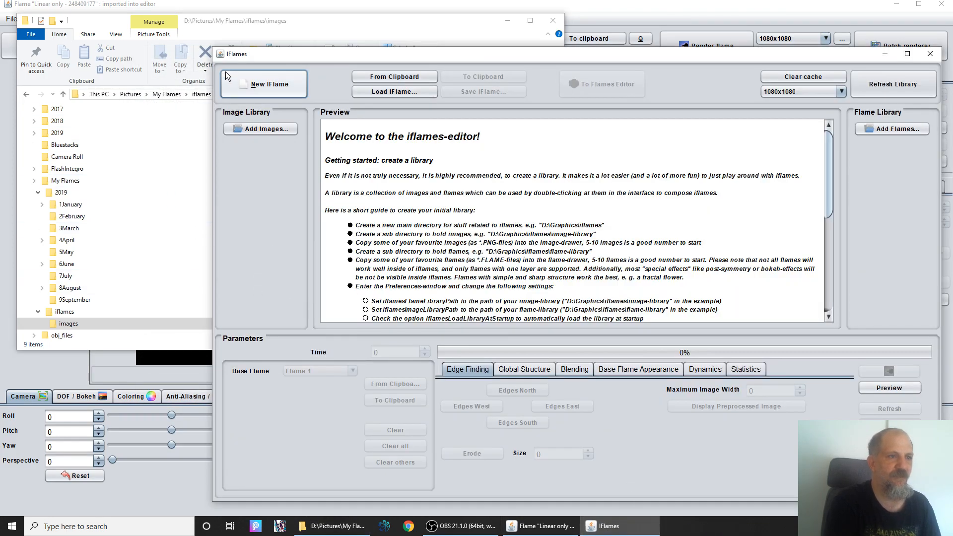
pyautogui.click(894, 85)
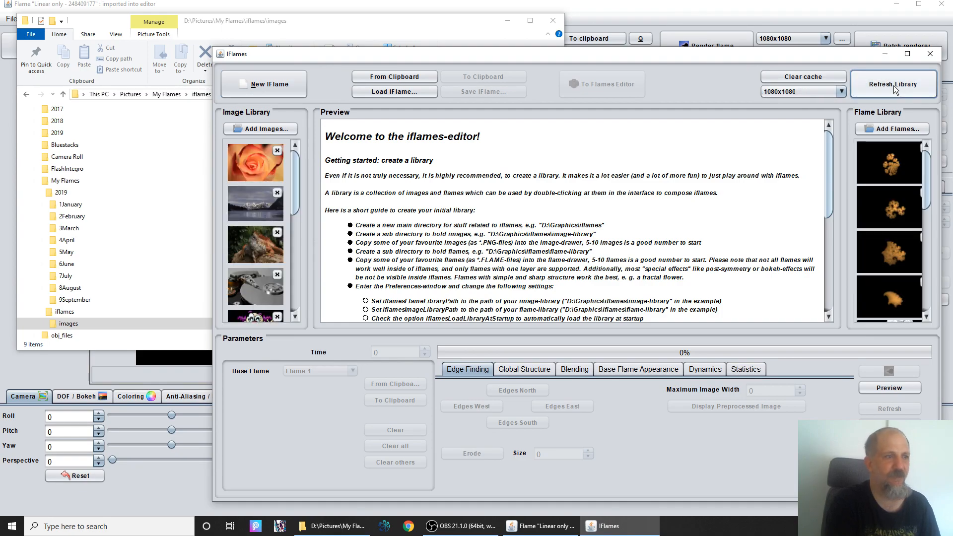
pyautogui.doubleClick(578, 53)
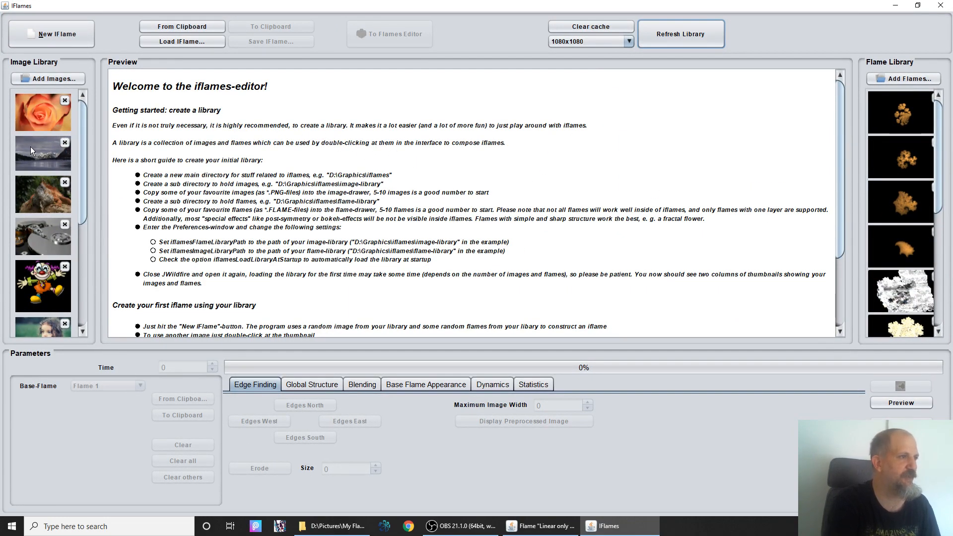
# Look through the thumbnails in the Image Library and the Flame Library
pyautogui.moveTo(85, 175); pyautogui.dragTo(61, 323)
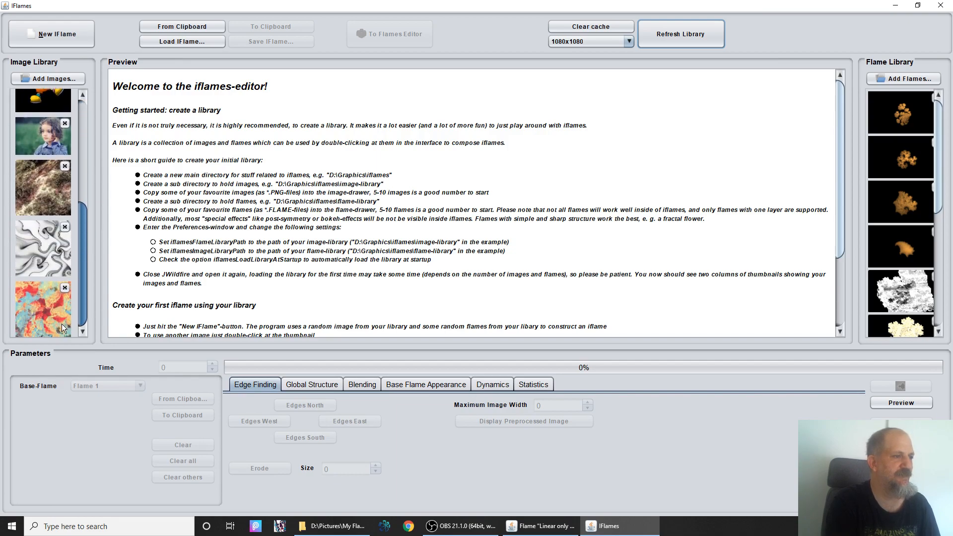
pyautogui.moveTo(67, 284)
pyautogui.mouseDown()
pyautogui.moveTo(74, 127)
pyautogui.moveTo(84, 222)
pyautogui.moveTo(78, 283)
pyautogui.mouseUp()
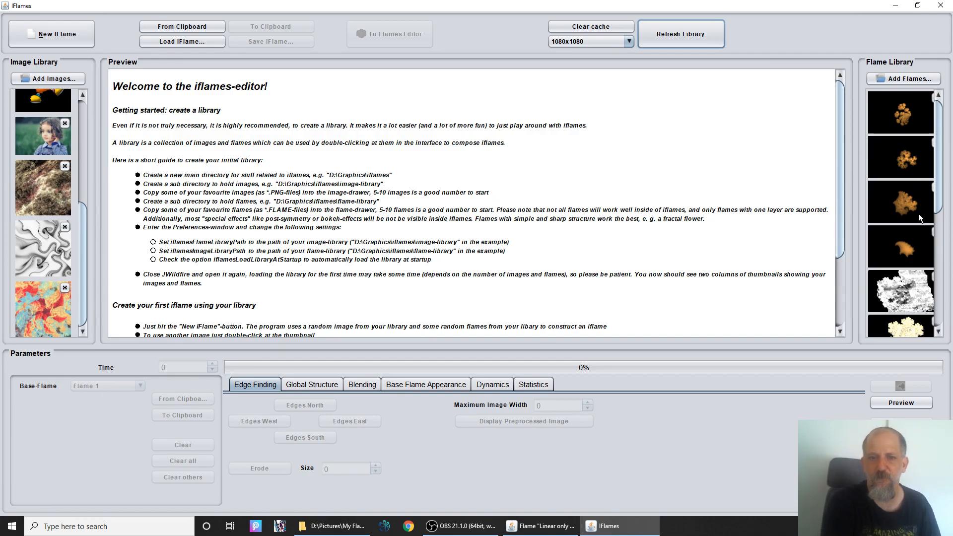
pyautogui.scroll(-1, 945, 182)
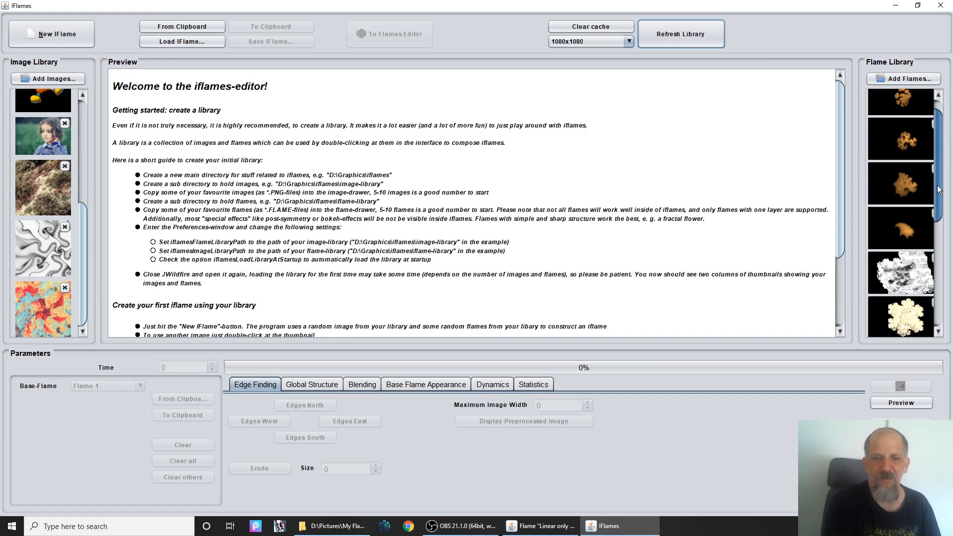
pyautogui.scroll(1, 942, 158)
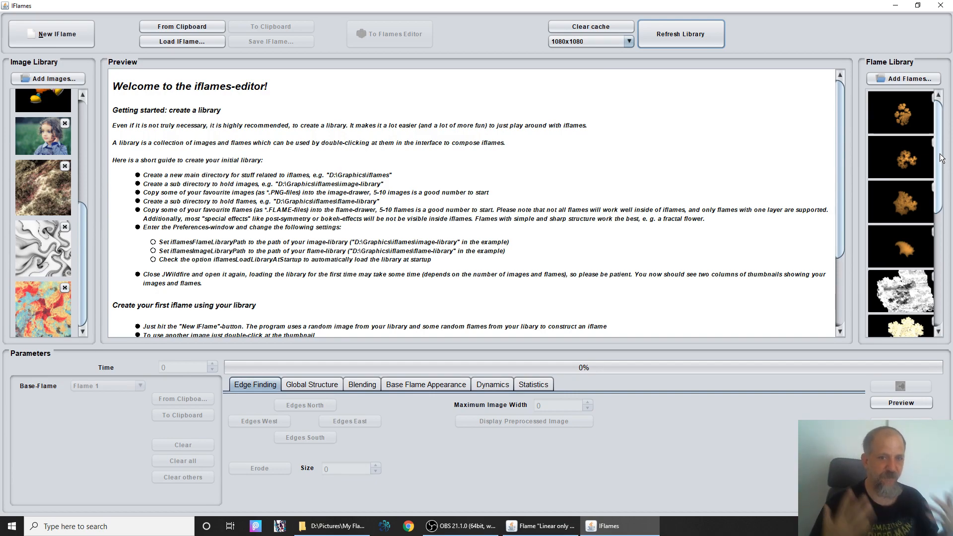
pyautogui.scroll(-1, 942, 158)
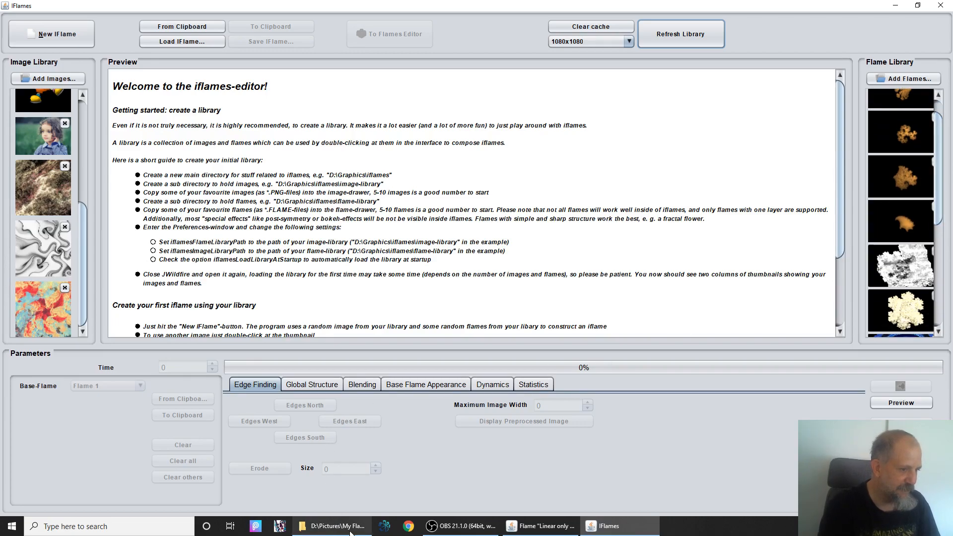
# Switch to Chrome and open the profile's artwork gallery on DeviantArt
pyautogui.click(408, 530)
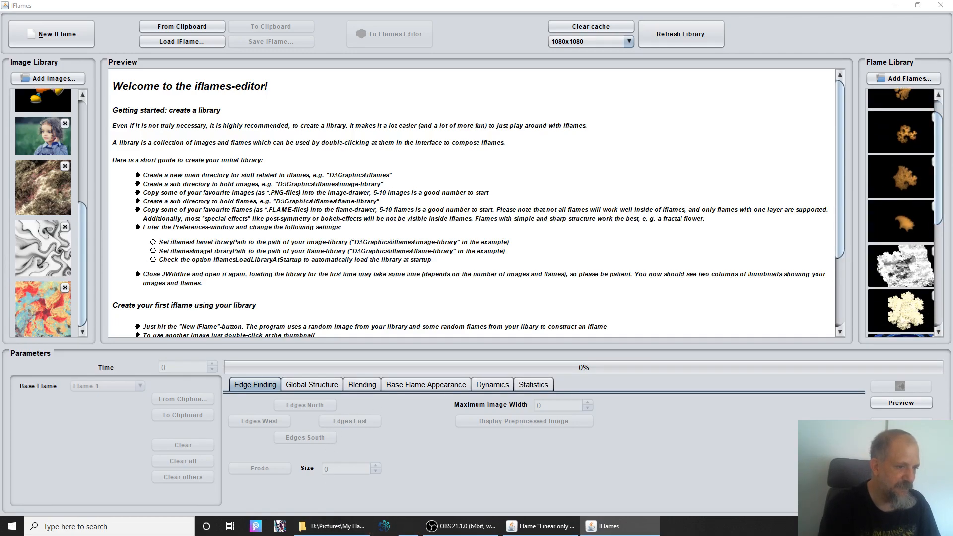
pyautogui.click(485, 42)
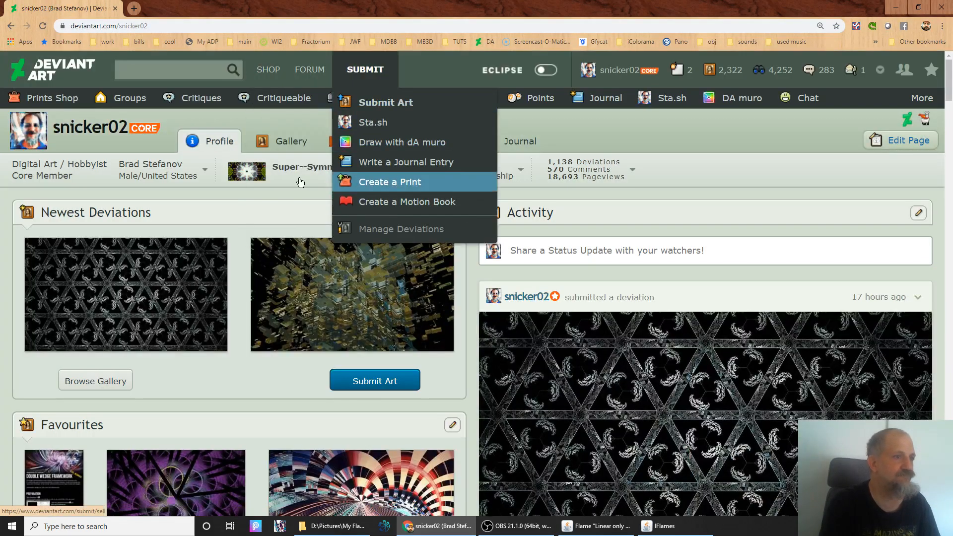
pyautogui.click(291, 141)
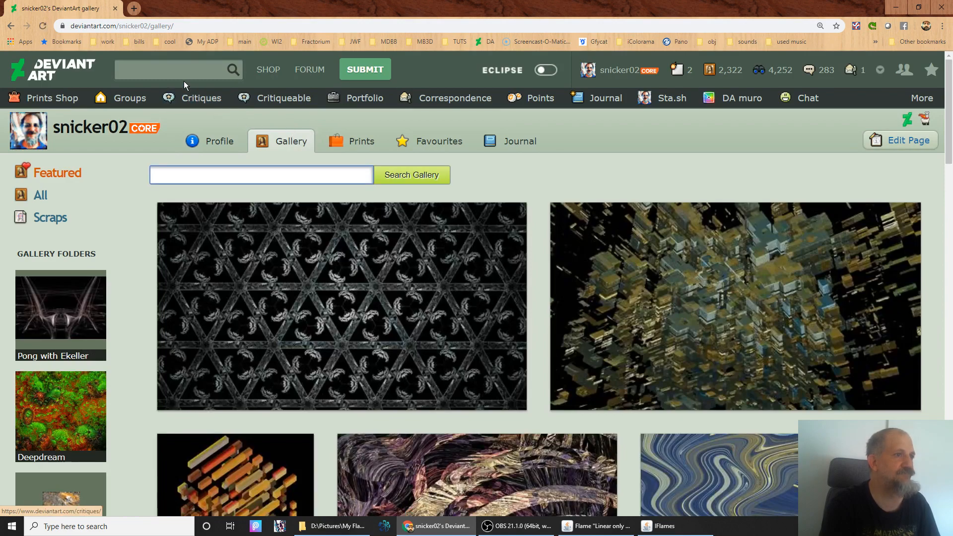
# Search the artist's gallery for "iflame"
pyautogui.click(183, 69)
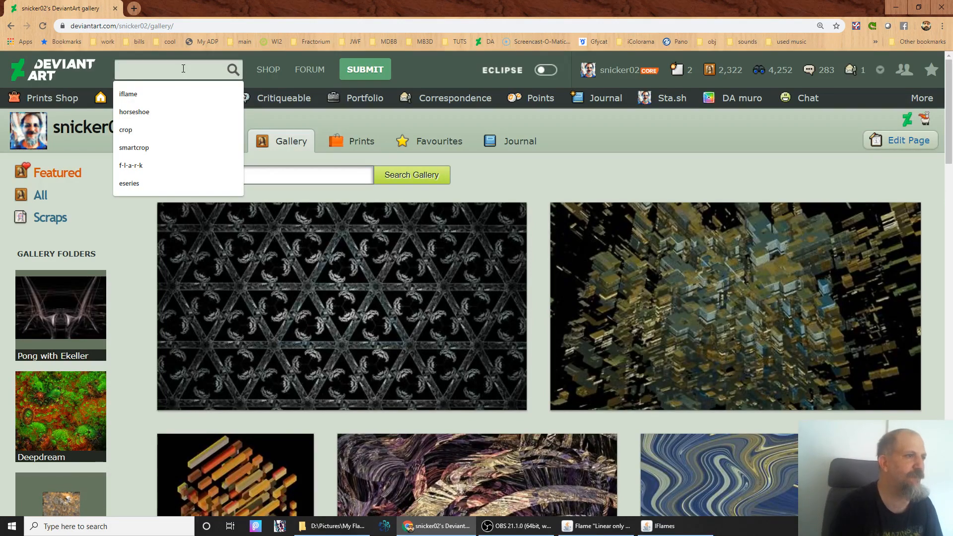
pyautogui.click(133, 98)
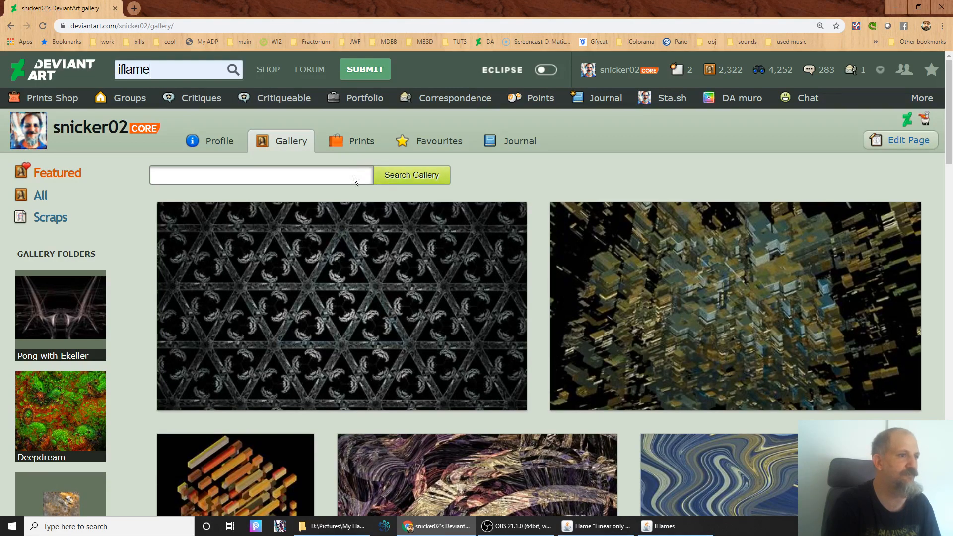
pyautogui.click(319, 174)
pyautogui.click(319, 173)
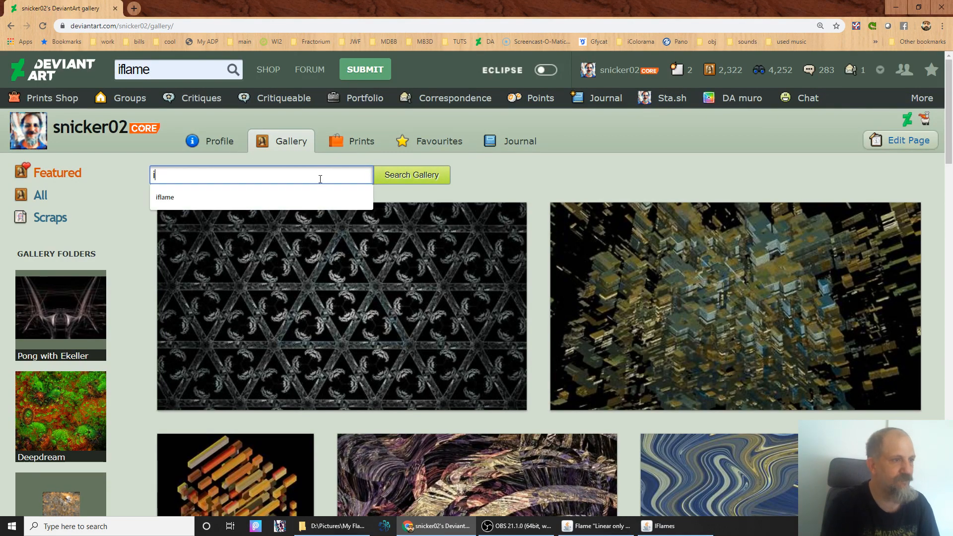
pyautogui.click(196, 203)
pyautogui.click(407, 182)
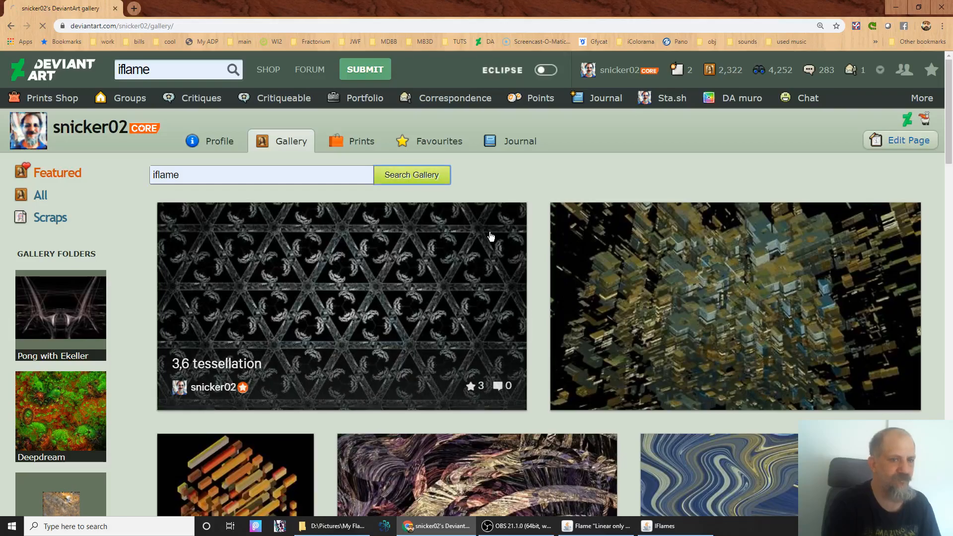
# Find the "Phantom Zone" artwork with the pale rectangles in the results, open it, and view the picture and its description
pyautogui.scroll(-1, 548, 273)
pyautogui.scroll(-12, 548, 273)
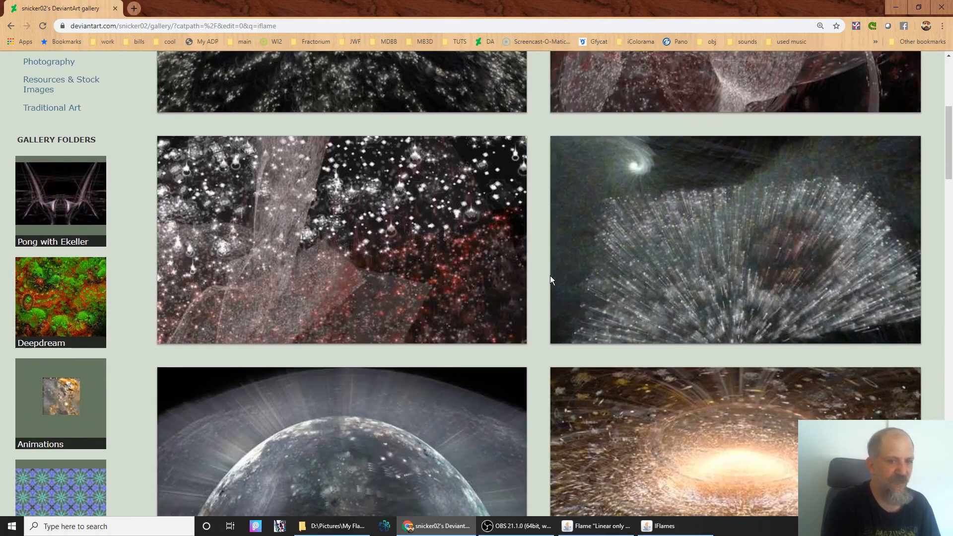
pyautogui.scroll(-14, 553, 281)
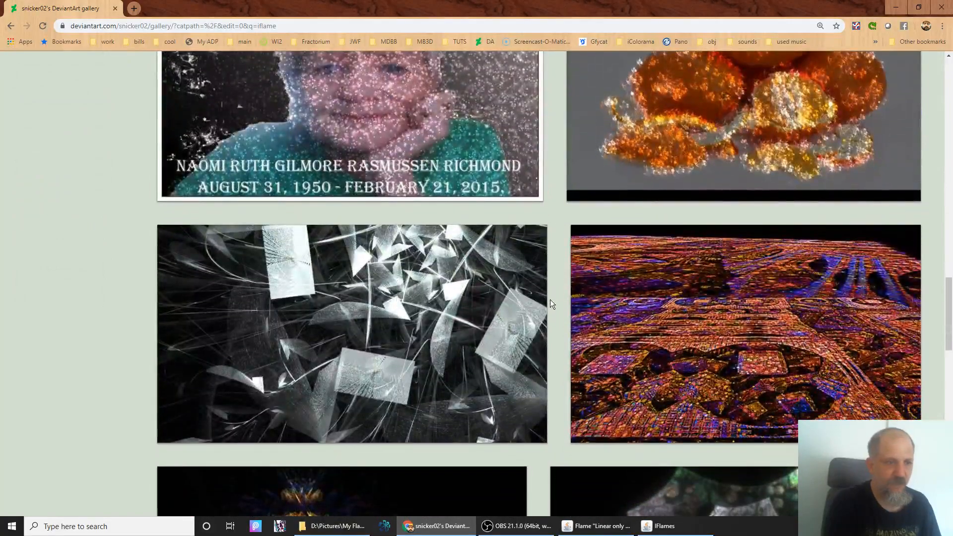
pyautogui.click(329, 326)
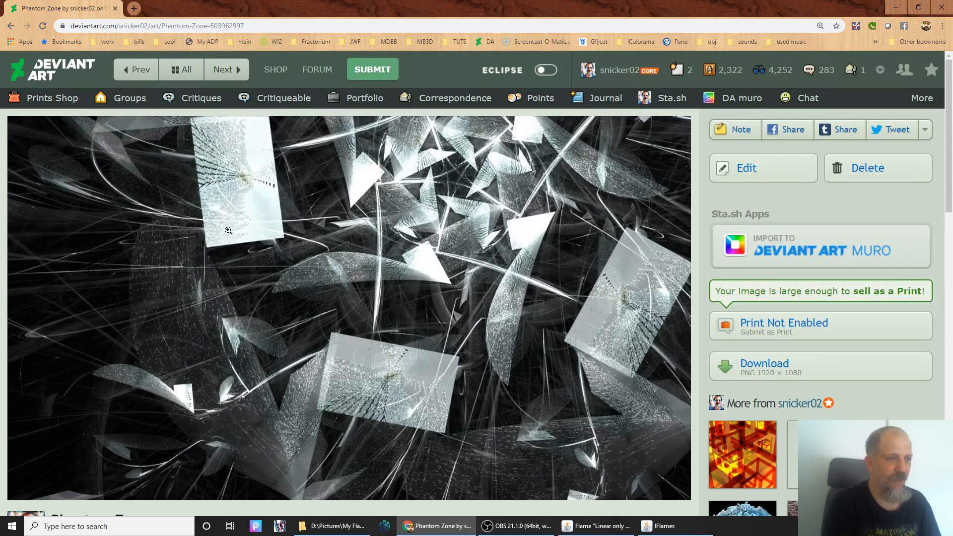
pyautogui.scroll(-2, 595, 323)
pyautogui.scroll(2, 496, 320)
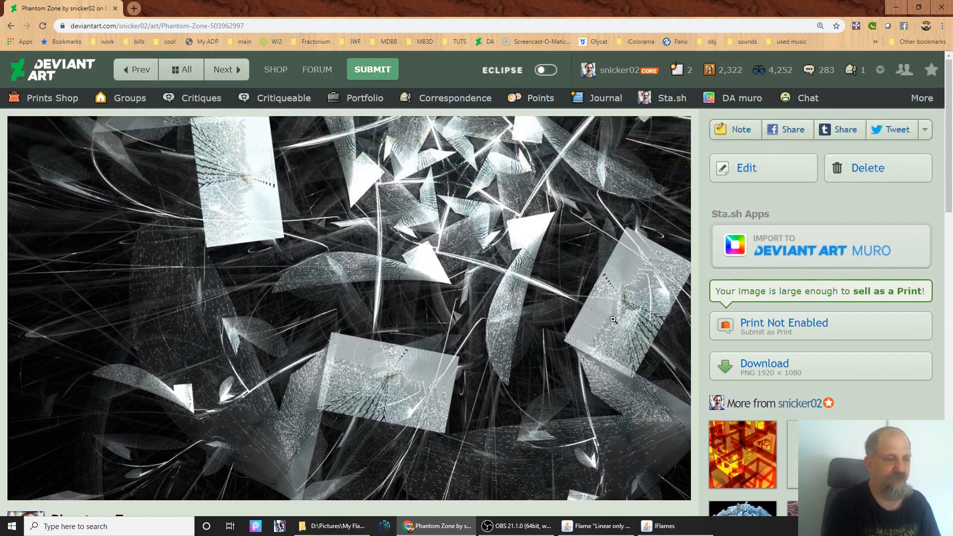
pyautogui.scroll(-2, 397, 317)
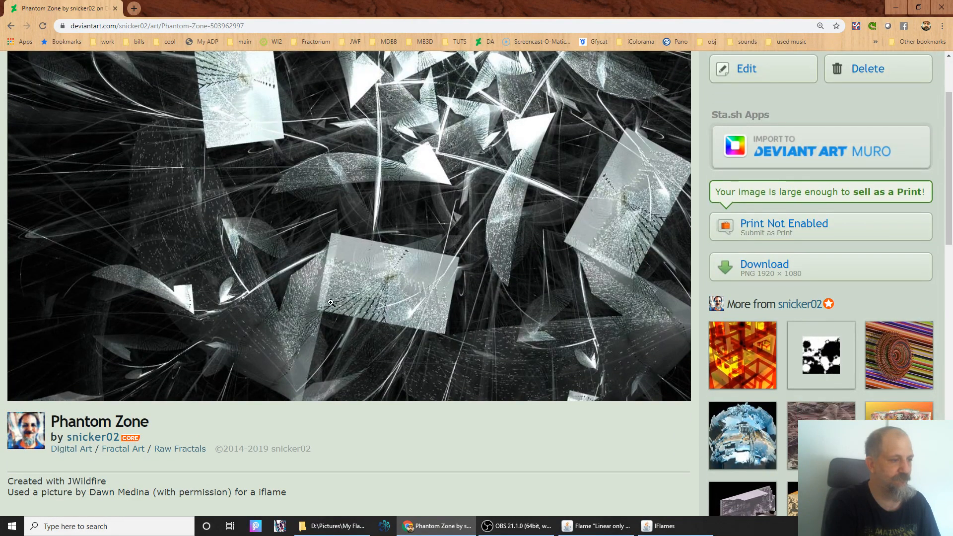
# Return from the artwork page to the IFlames editor and look through the Flame Library thumbnails
pyautogui.scroll(2, 397, 308)
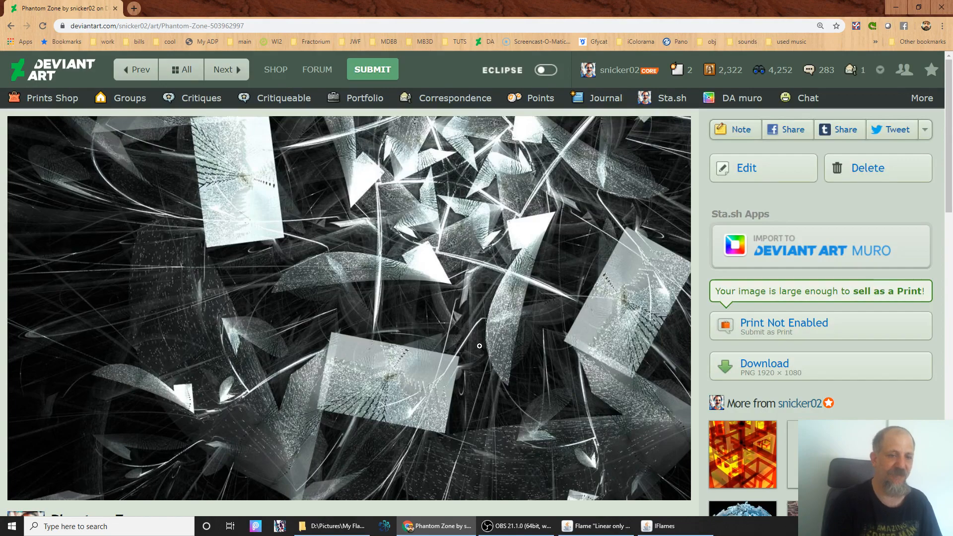
pyautogui.hotkey('alt', 'Tab')
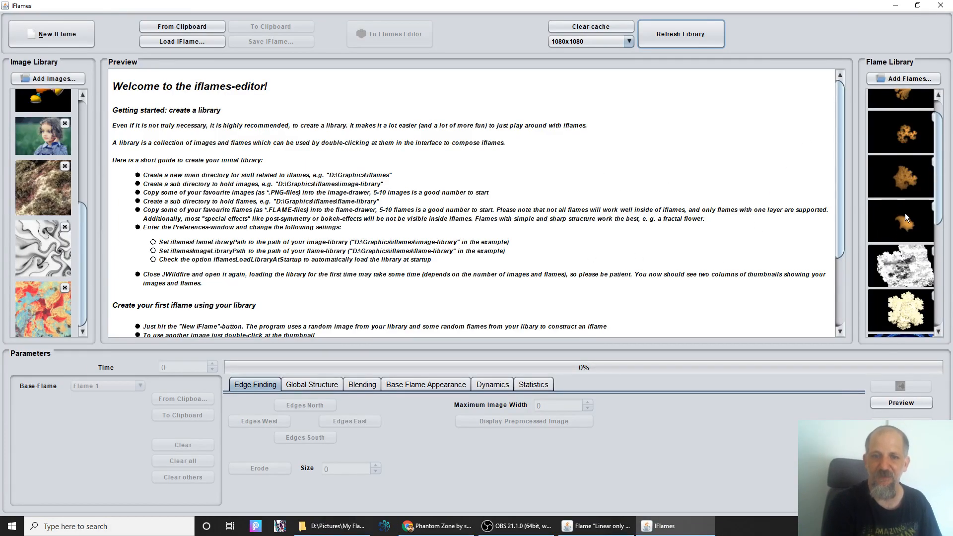
pyautogui.scroll(-5, 894, 223)
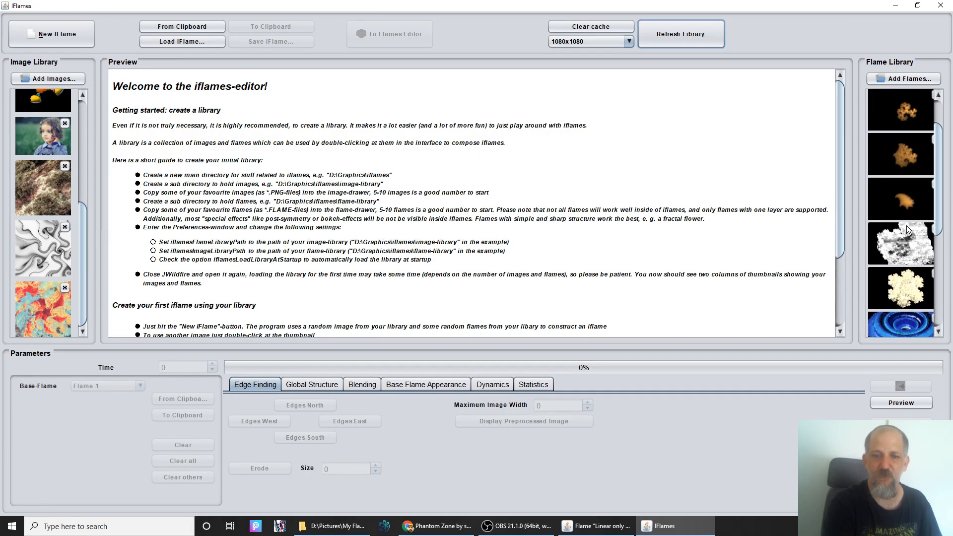
pyautogui.scroll(-5, 930, 258)
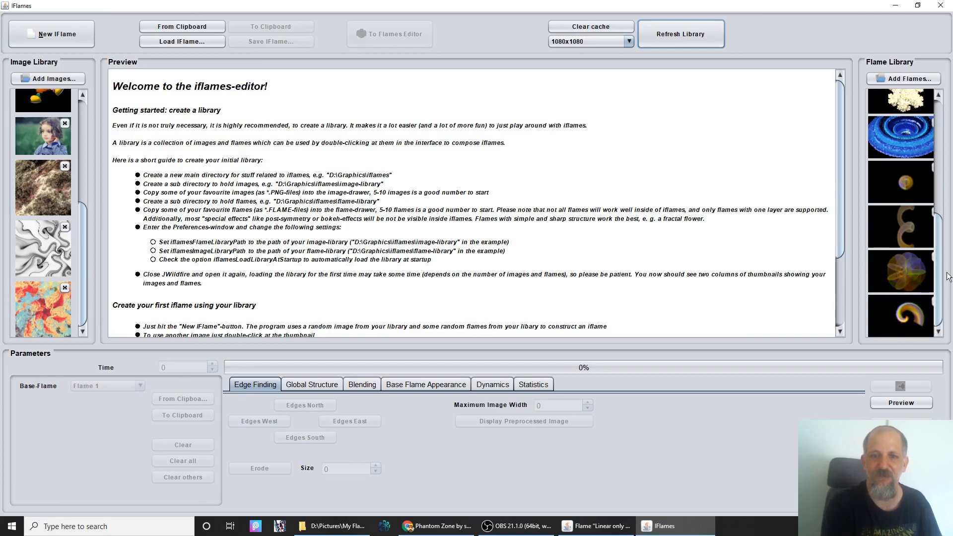
pyautogui.moveTo(938, 268); pyautogui.dragTo(946, 126)
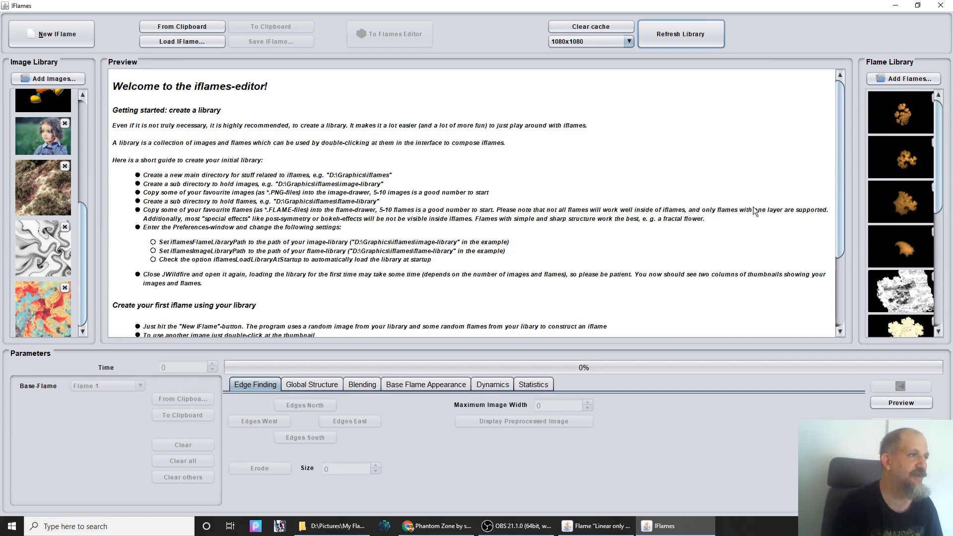
# Create a new iflame and use the black-and-white swirl picture from the Image Library as its image
pyautogui.click(51, 35)
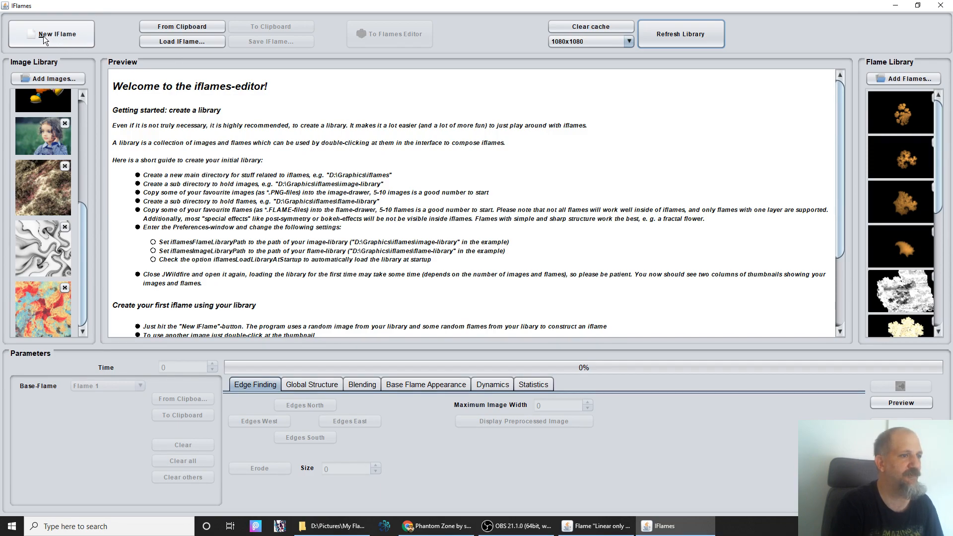
pyautogui.click(43, 35)
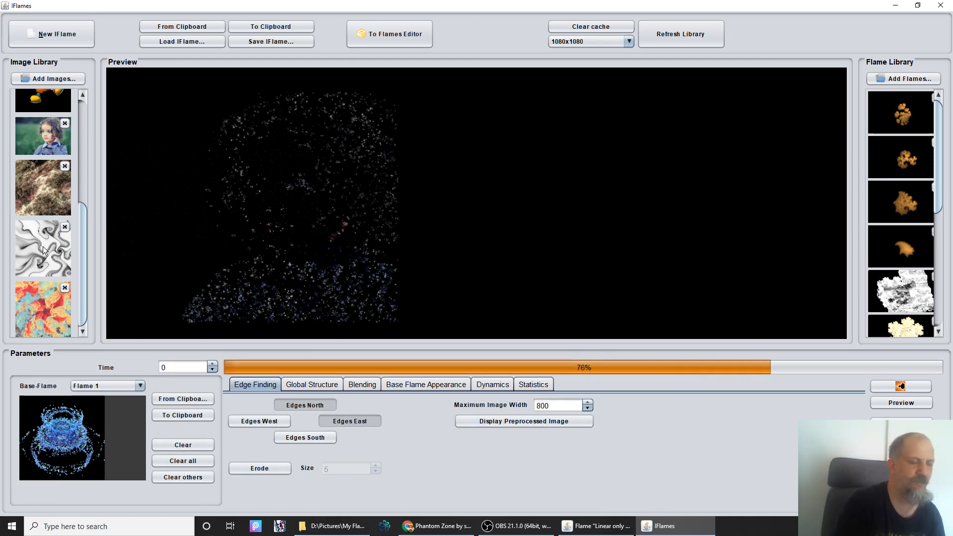
pyautogui.click(43, 246)
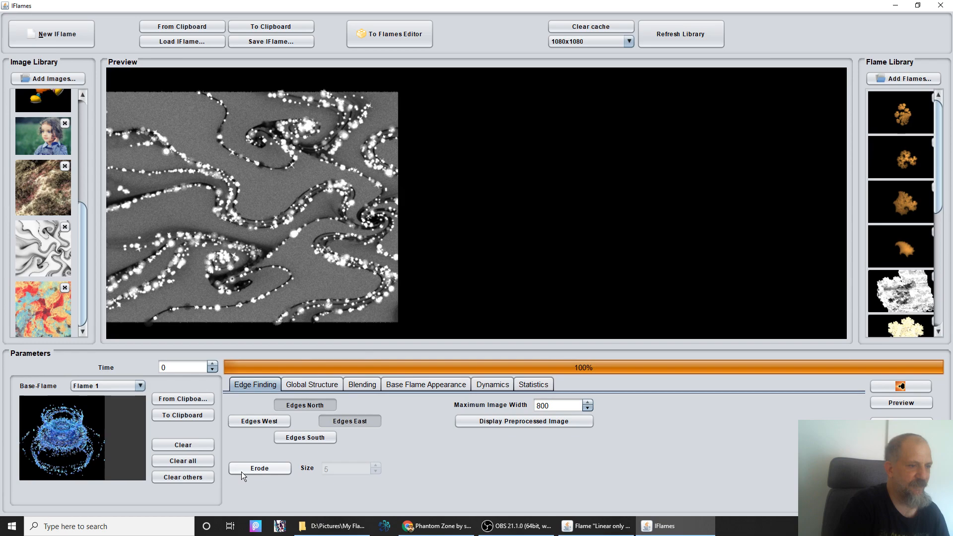
# Review the available base flames and the Base Flame Appearance settings for size, distribution, blending, mutations and dynamics
pyautogui.click(142, 387)
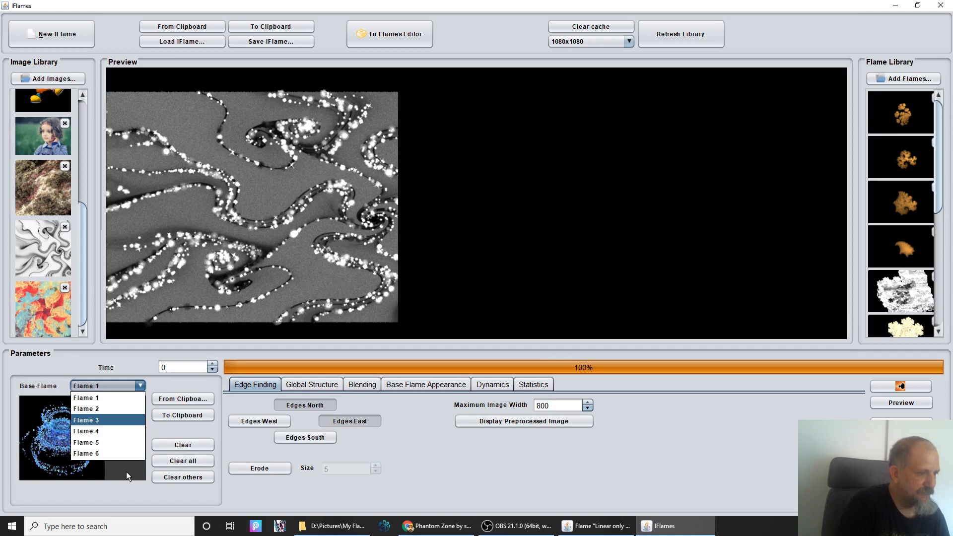
pyautogui.click(141, 387)
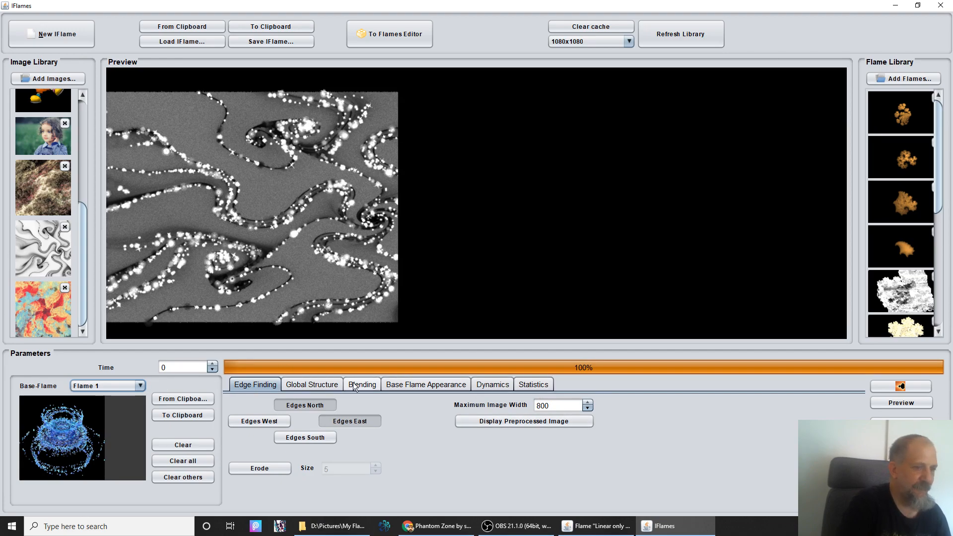
pyautogui.click(411, 386)
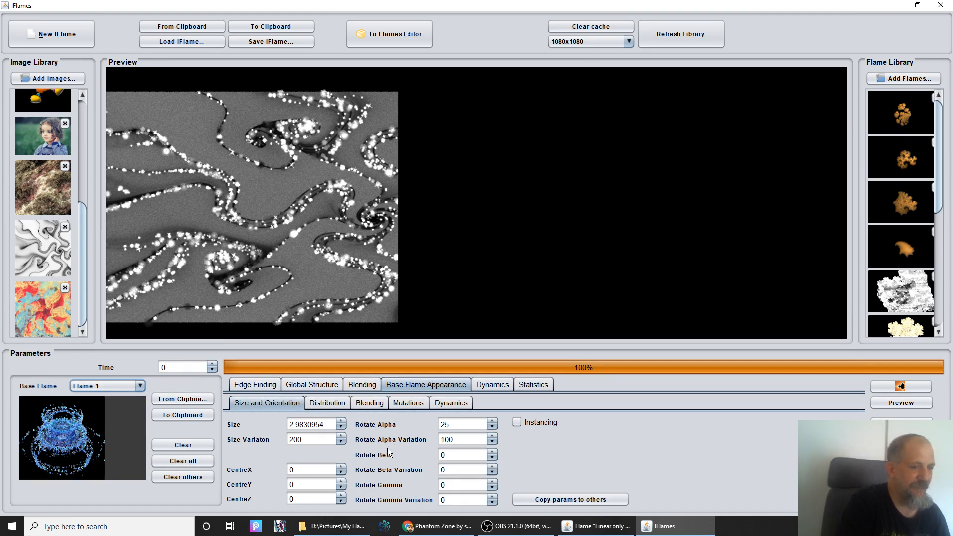
pyautogui.click(328, 403)
pyautogui.click(370, 403)
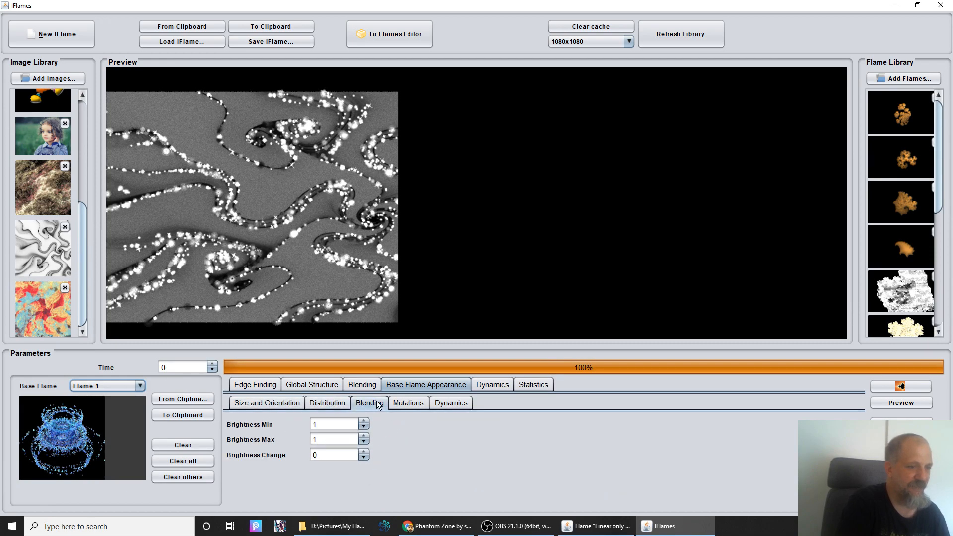
pyautogui.click(408, 403)
pyautogui.click(457, 405)
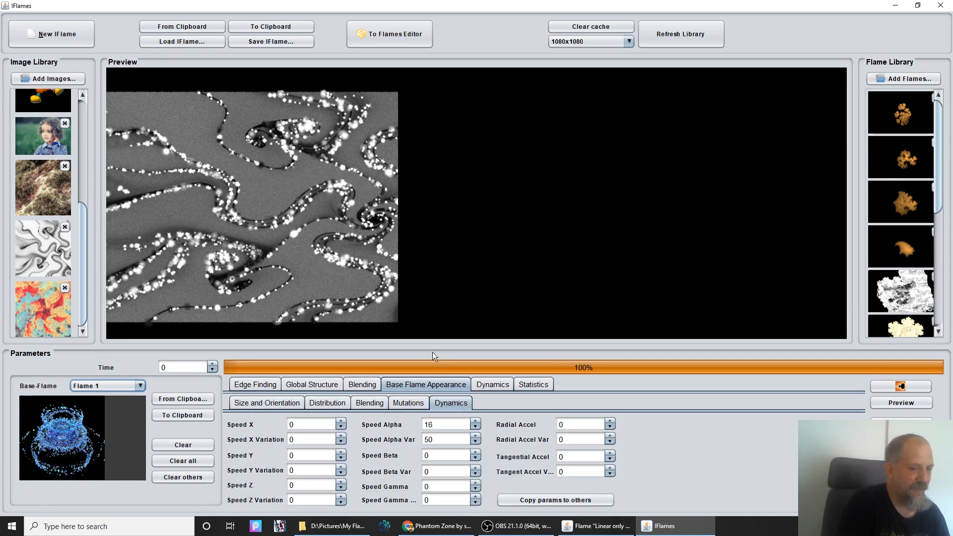
# Switch to the main JWildfire flame editor, start a flame from scratch and add one transform to it
pyautogui.click(599, 531)
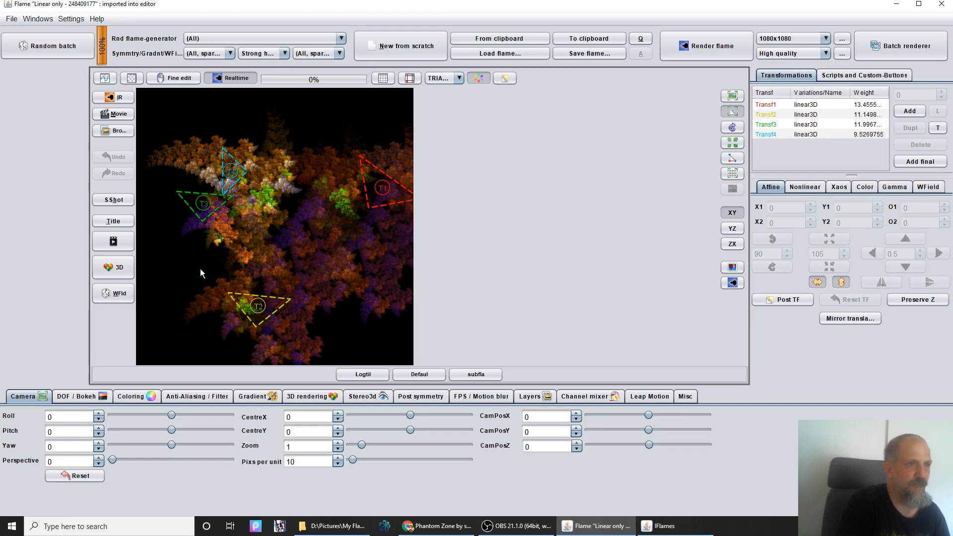
pyautogui.click(406, 45)
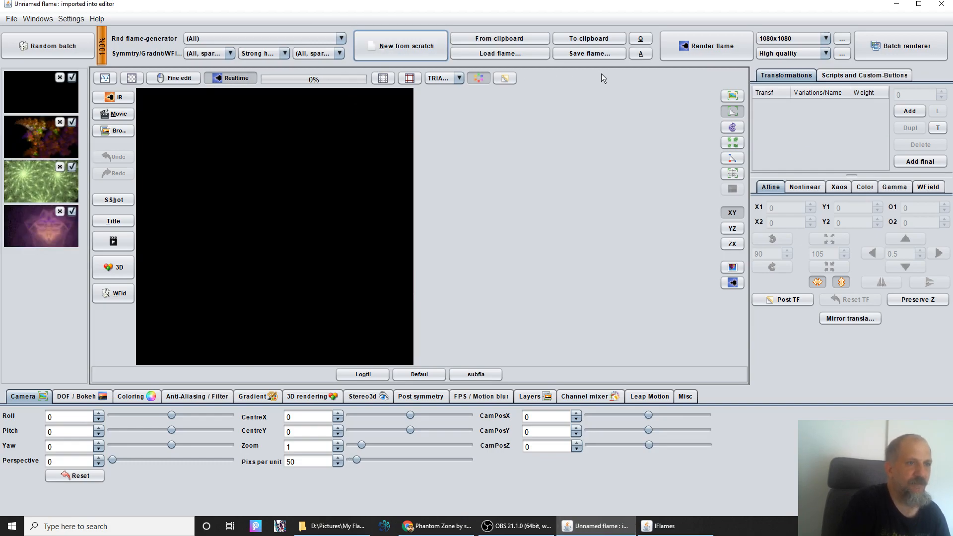
pyautogui.click(908, 110)
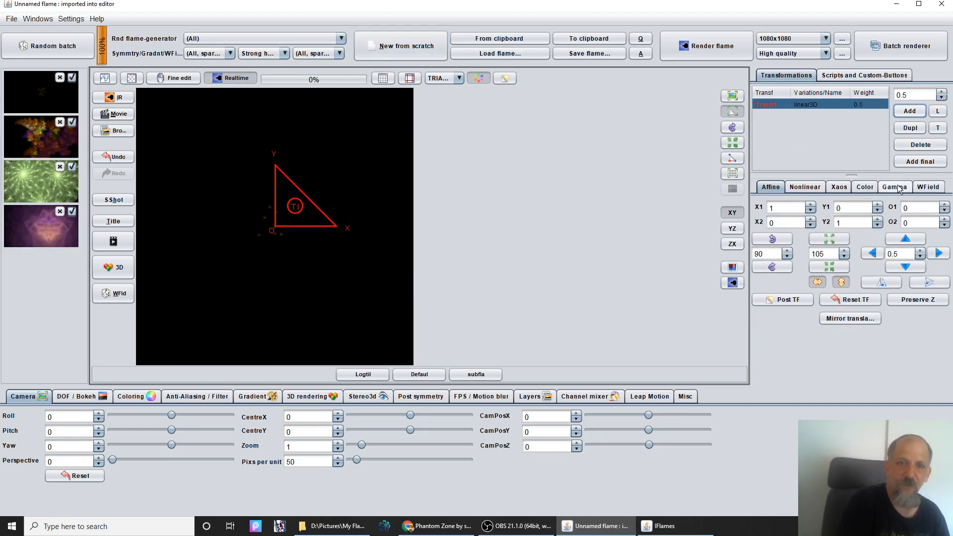
# Change the transform's first nonlinear variation to iflames_wf
pyautogui.click(802, 189)
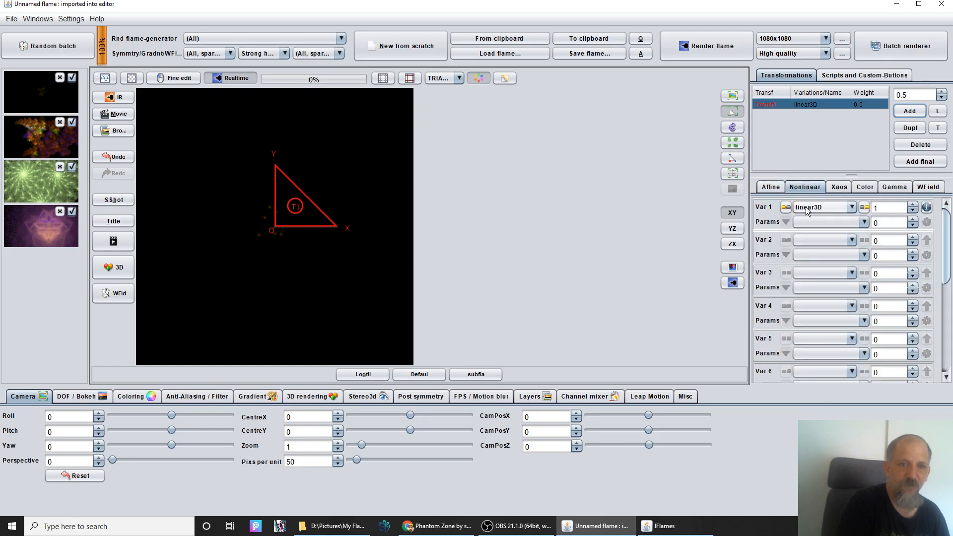
pyautogui.click(806, 207)
pyautogui.scroll(20, 840, 323)
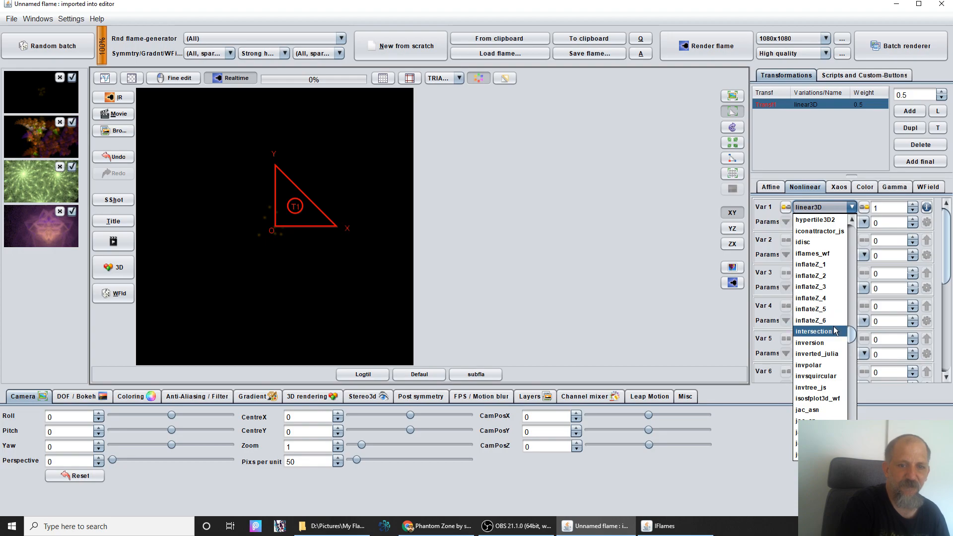
pyautogui.click(806, 254)
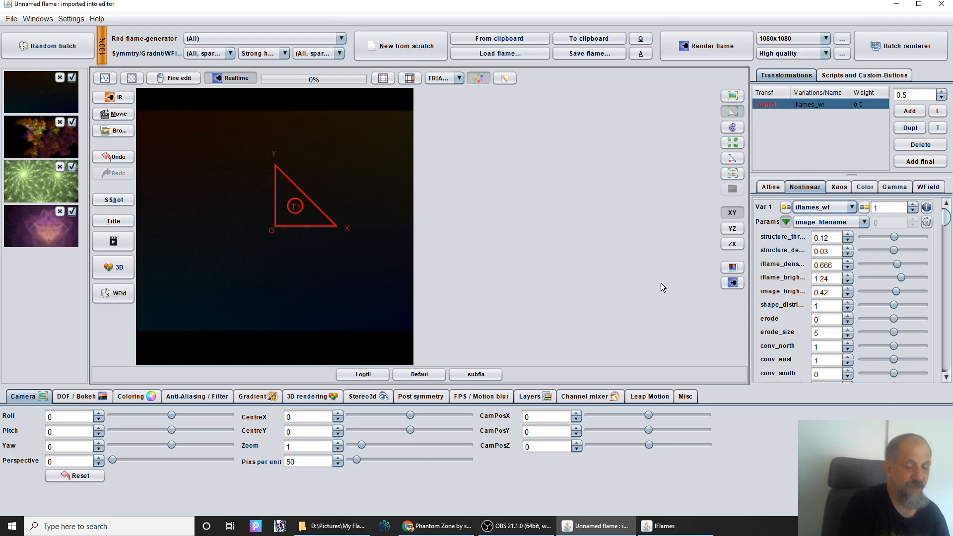
# Look through the list of parameters offered by the iflames_wf variation
pyautogui.click(819, 222)
pyautogui.scroll(-3, 865, 269)
pyautogui.moveTo(866, 269)
pyautogui.mouseDown()
pyautogui.moveTo(869, 302)
pyautogui.moveTo(866, 251)
pyautogui.mouseUp()
pyautogui.click(597, 255)
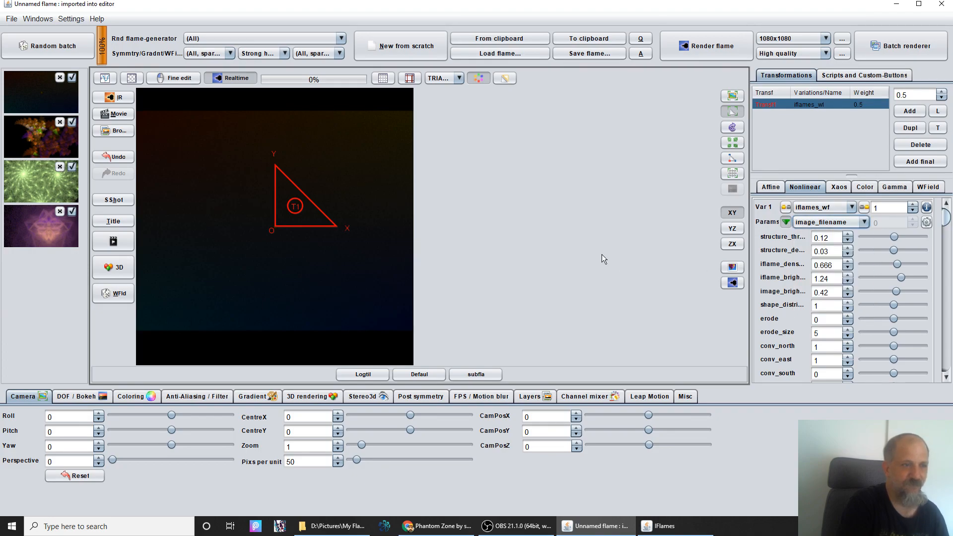
# Back in the IFlames editor, turn on Edges South and turn off Edges East in the edge finding settings
pyautogui.hotkey('alt', 'Tab')
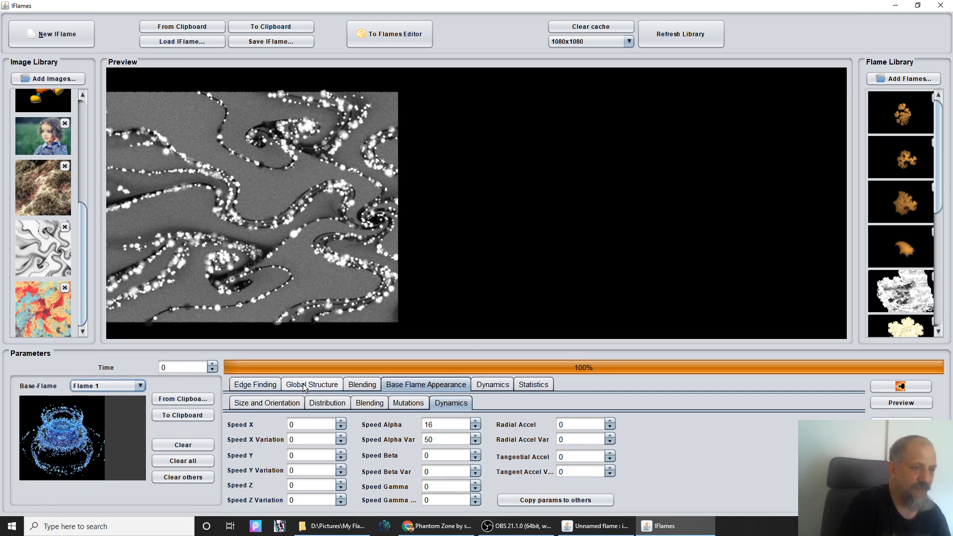
pyautogui.click(248, 386)
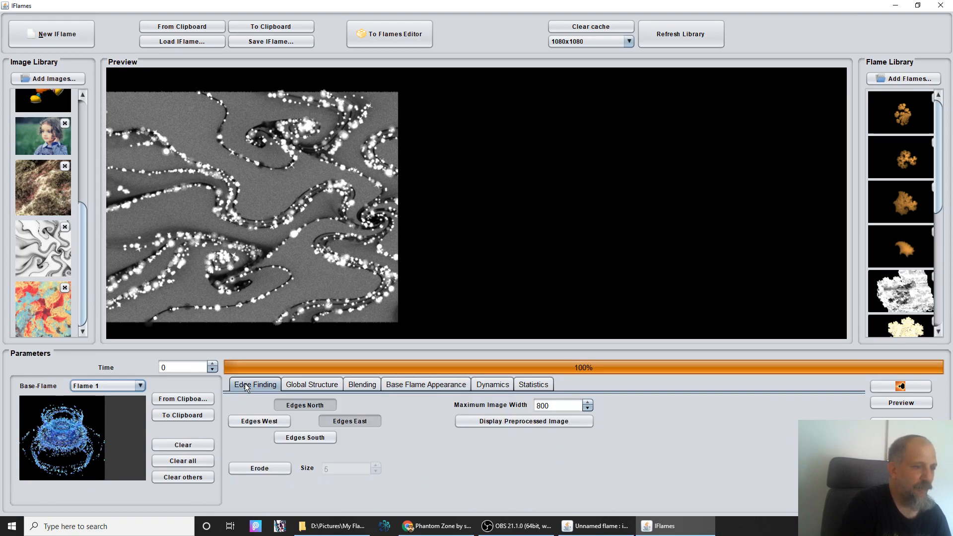
pyautogui.click(299, 436)
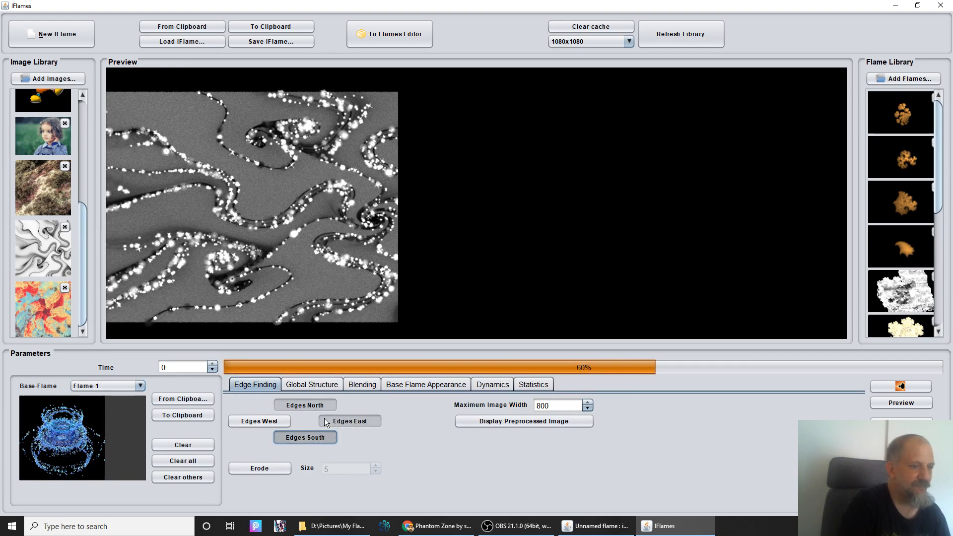
pyautogui.click(359, 420)
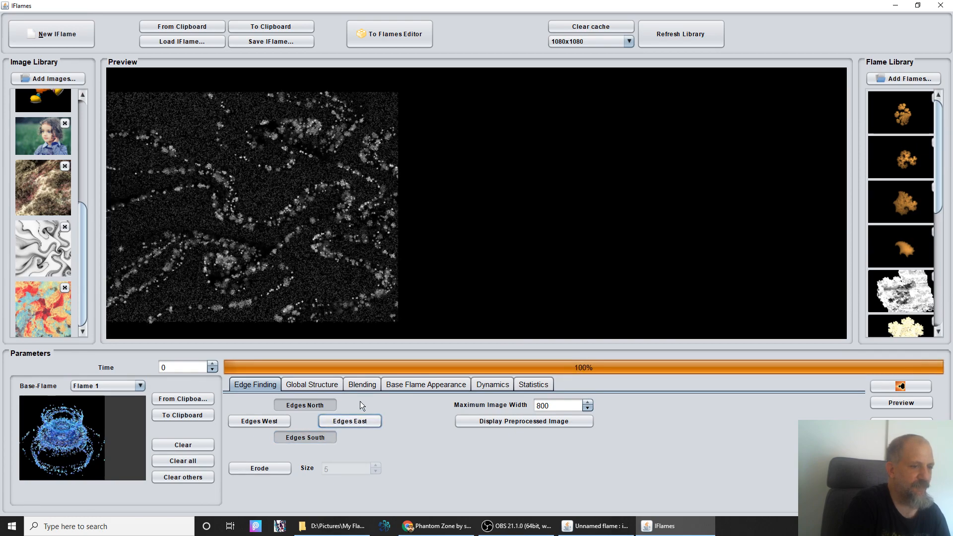
# View the Global Structure settings and the available shape distribution options
pyautogui.click(311, 385)
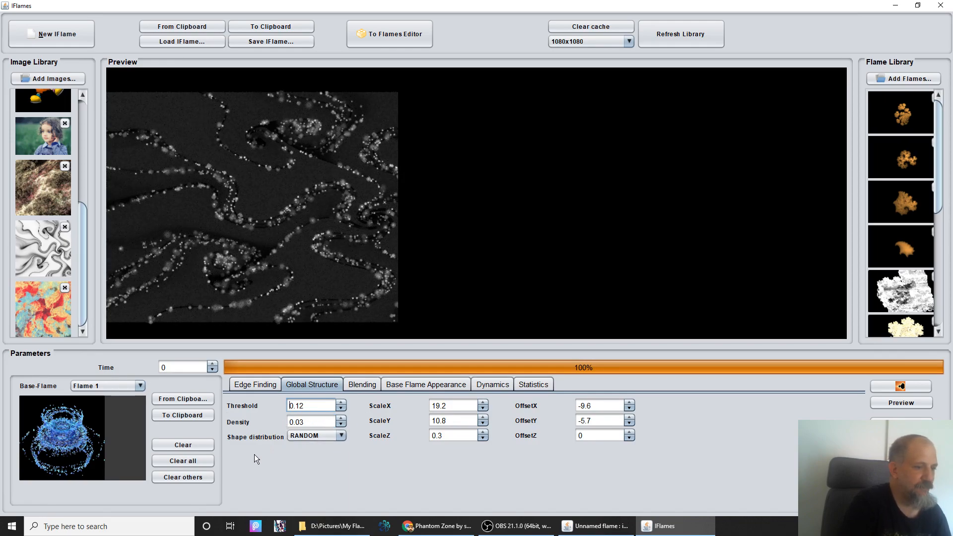
pyautogui.click(307, 433)
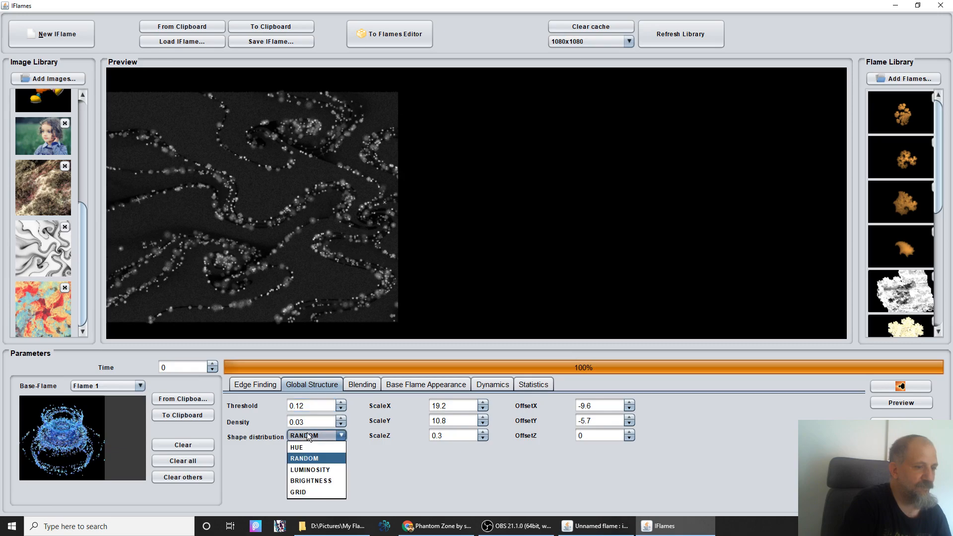
pyautogui.click(307, 433)
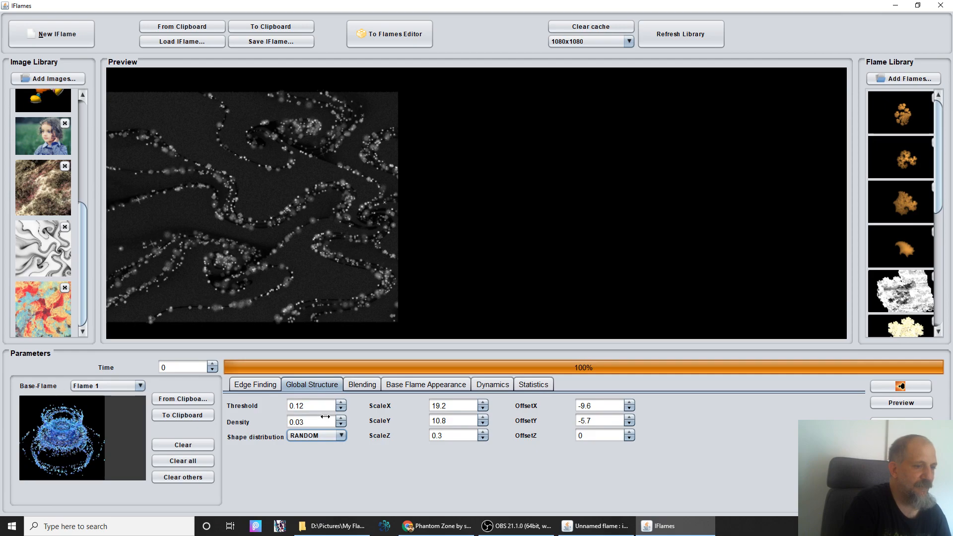
# Set the iflame's image brightness to 1 in the global blending settings
pyautogui.click(359, 386)
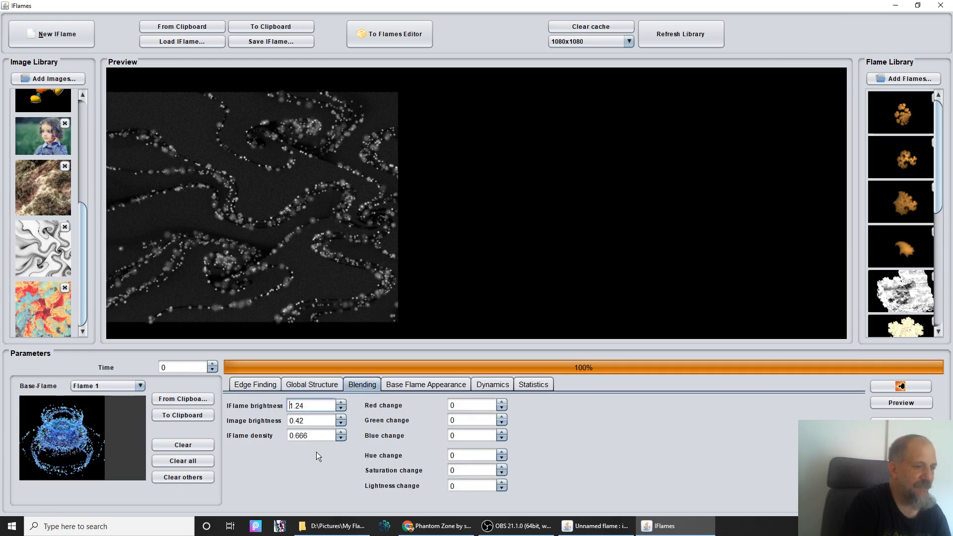
pyautogui.doubleClick(308, 421)
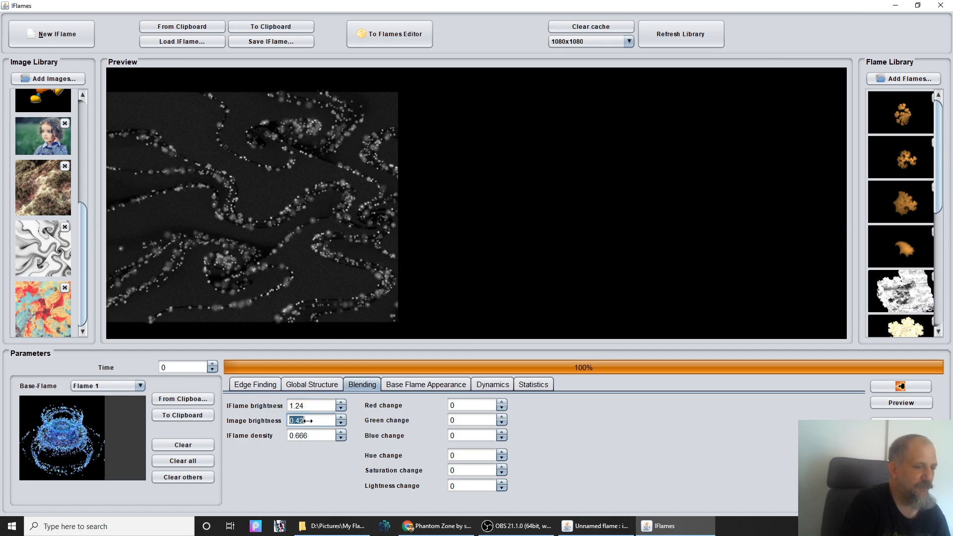
pyautogui.write('1')
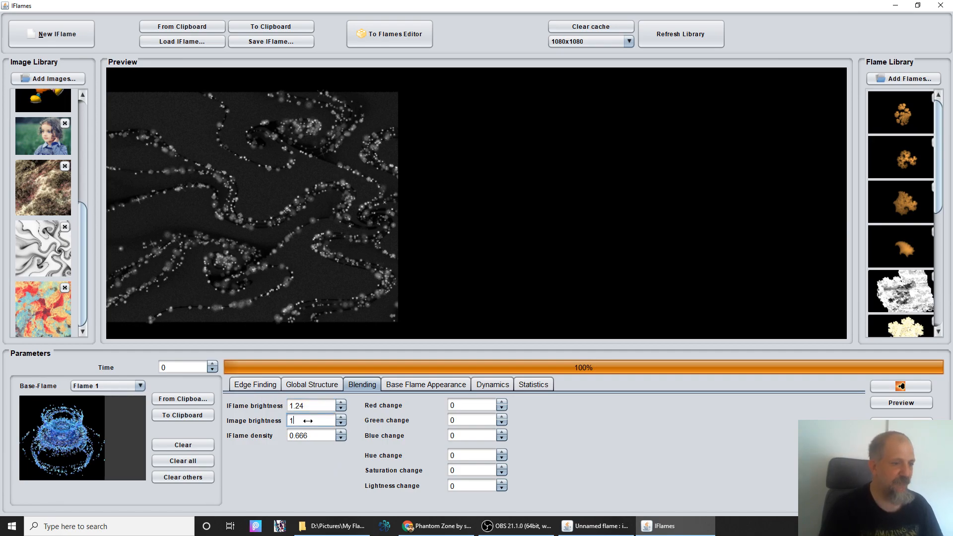
pyautogui.write('.')
pyautogui.press('Return')
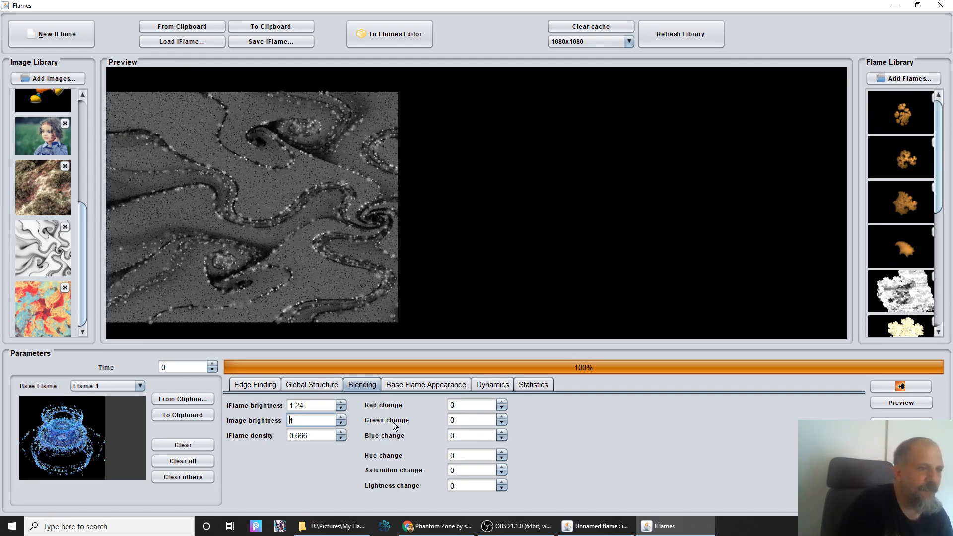
# Set the IFlame density to 1 and raise the image brightness to about 2.36
pyautogui.doubleClick(327, 440)
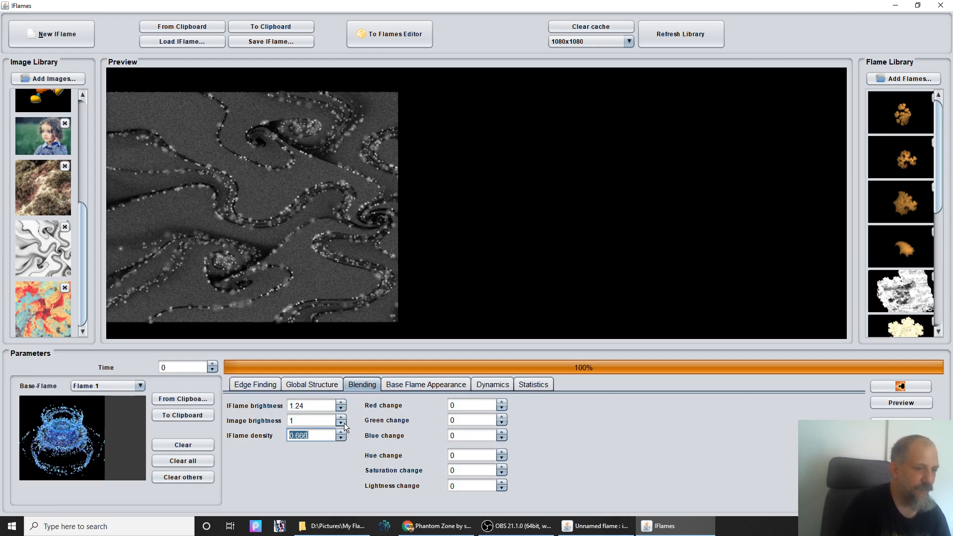
pyautogui.write('1')
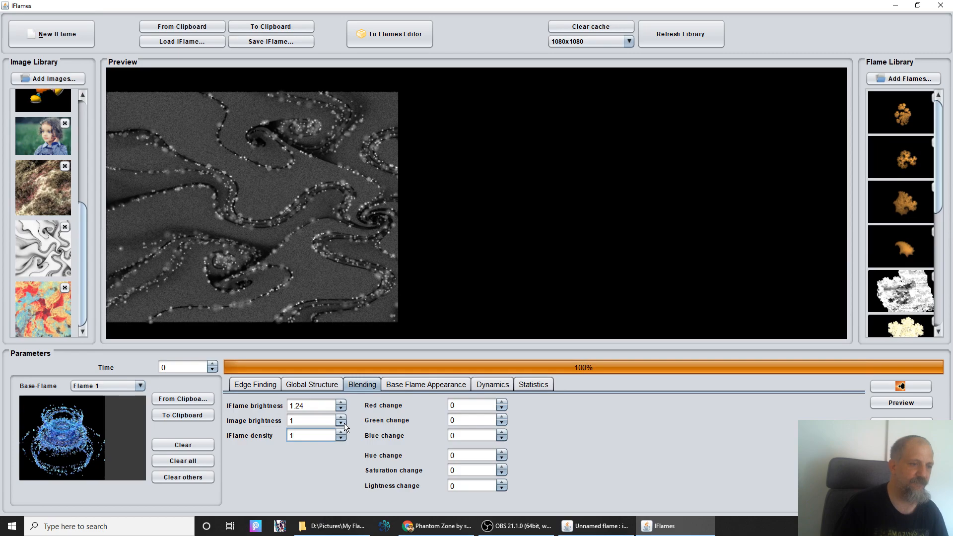
pyautogui.press('Return')
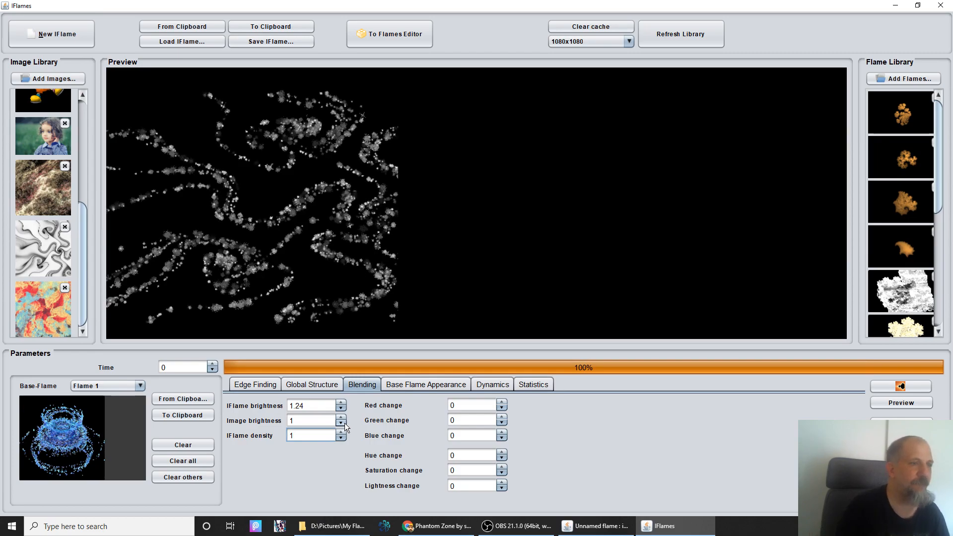
pyautogui.click(303, 420)
pyautogui.moveTo(312, 421); pyautogui.dragTo(345, 426)
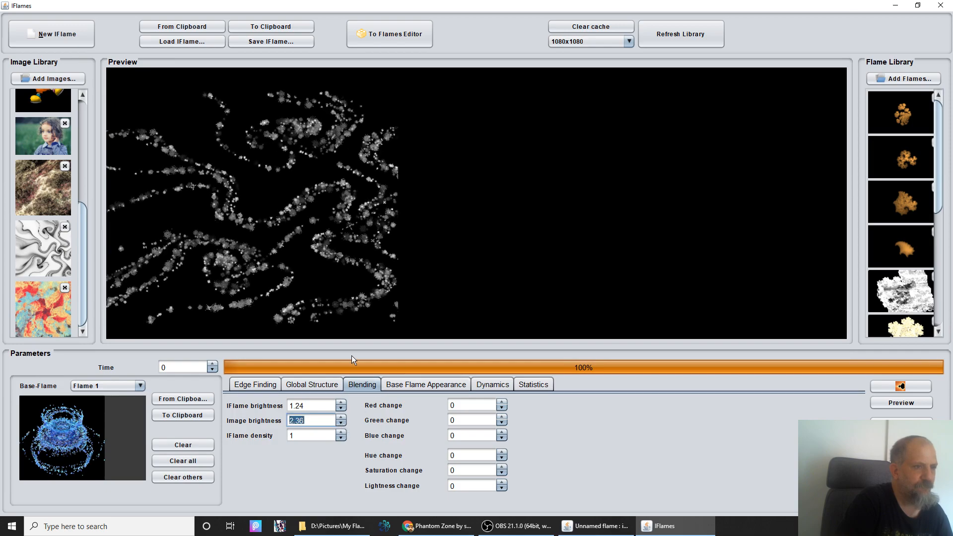
# Set the IFlame density to 0.8 in the global blending settings and render the iflame preview
pyautogui.click(315, 437)
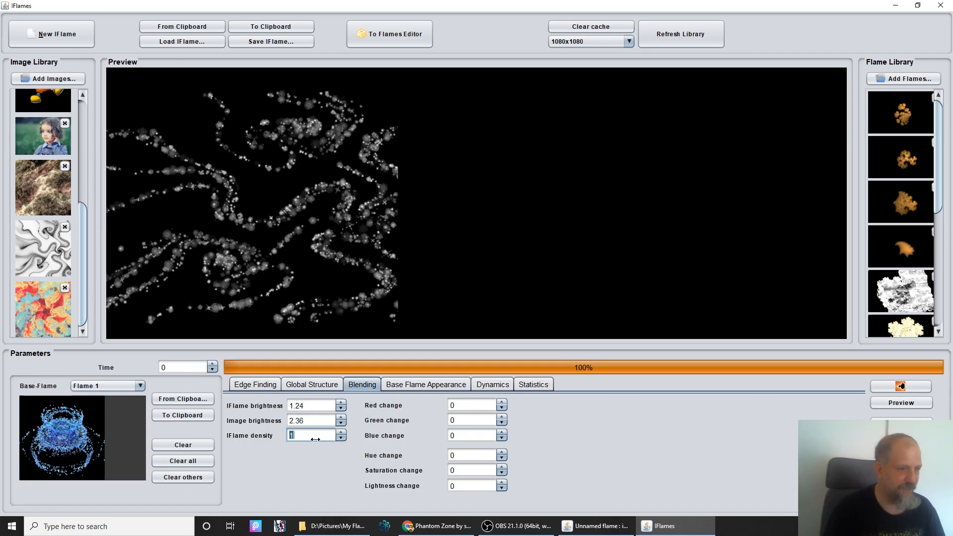
pyautogui.write('0.8')
pyautogui.press('Return')
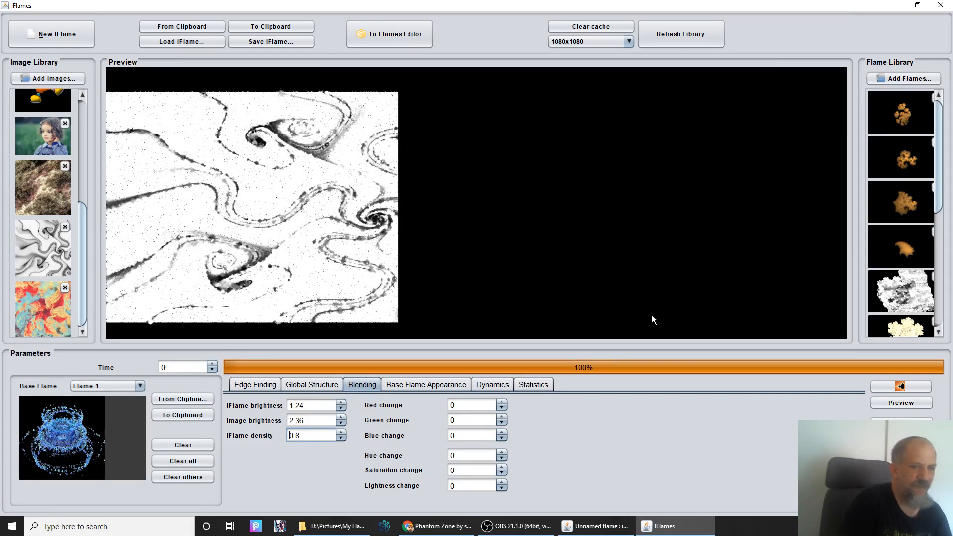
pyautogui.click(902, 386)
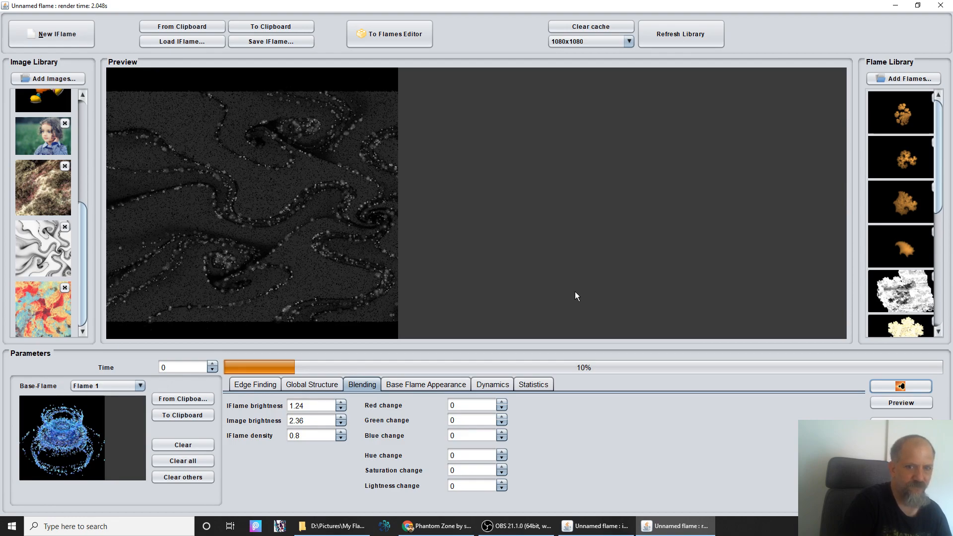
pyautogui.click(900, 387)
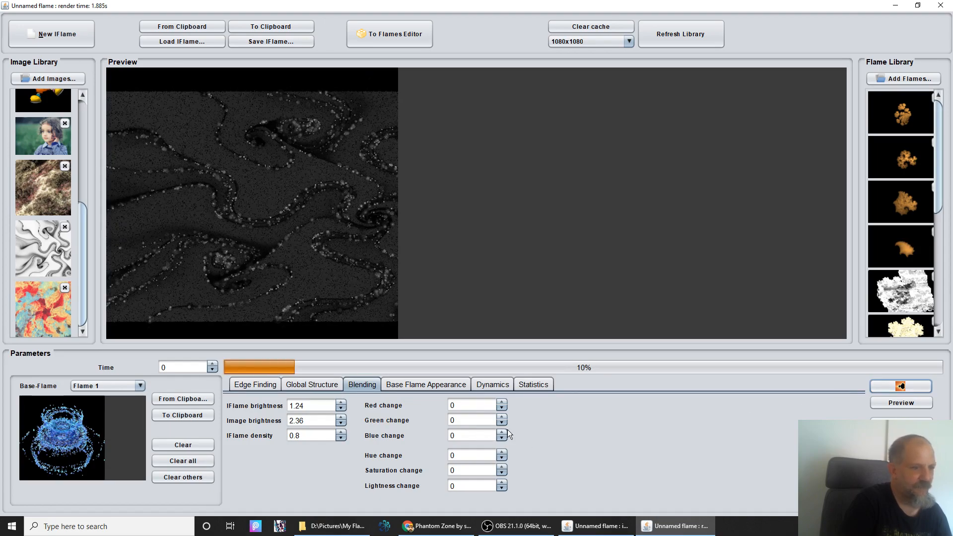
pyautogui.click(901, 424)
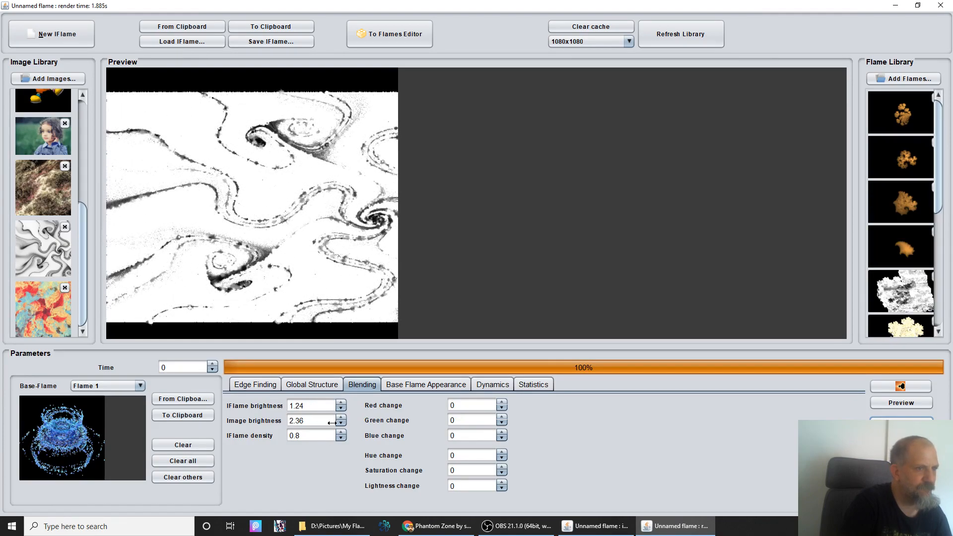
# Lower the image brightness to 1 and render the iflame preview again
pyautogui.moveTo(311, 420); pyautogui.dragTo(263, 423)
pyautogui.moveTo(261, 420); pyautogui.dragTo(268, 420)
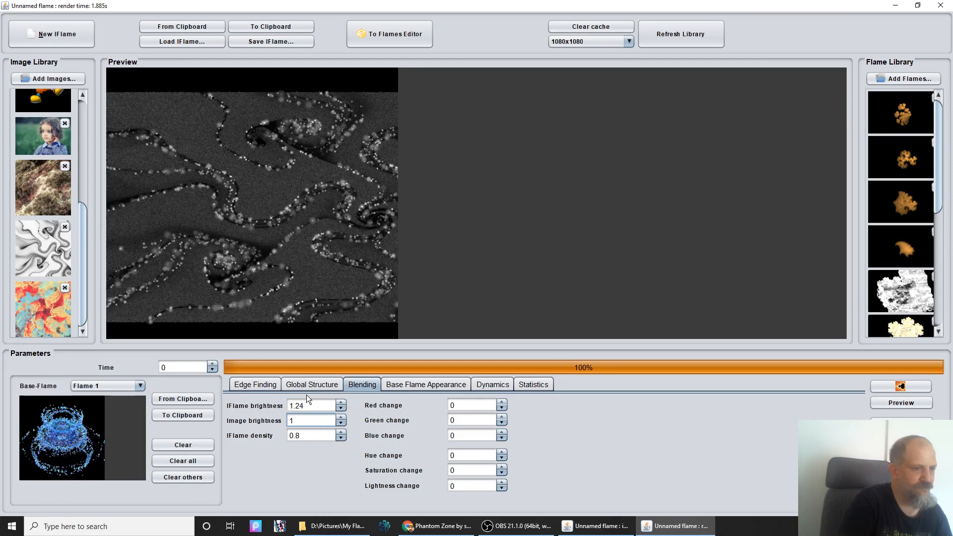
pyautogui.click(305, 386)
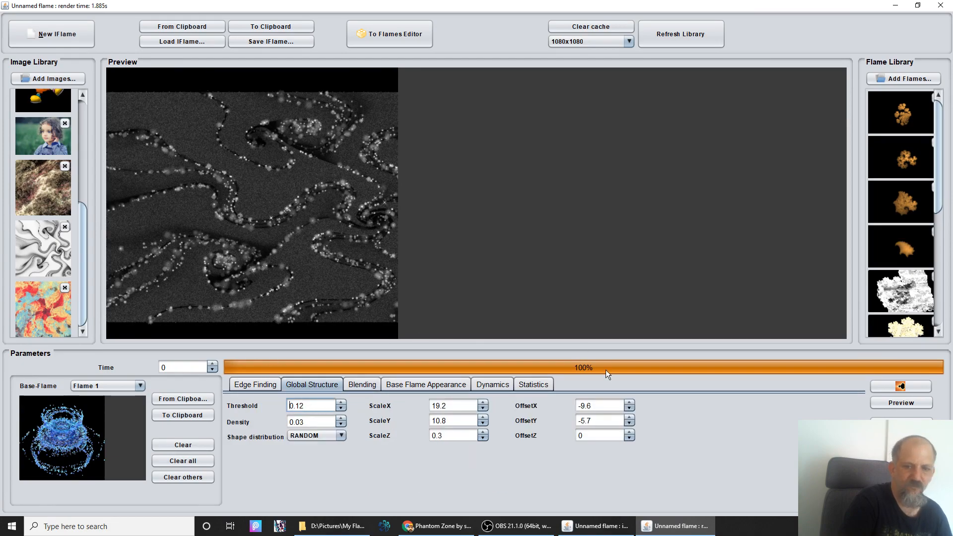
pyautogui.click(888, 386)
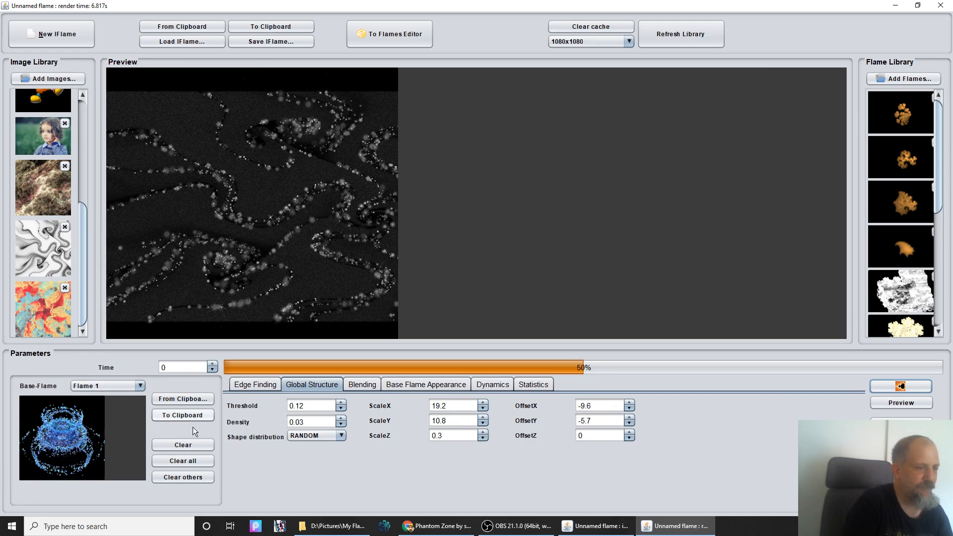
# Review the iflame's blending, base flame appearance, global structure and dynamics settings and its generation statistics
pyautogui.click(363, 387)
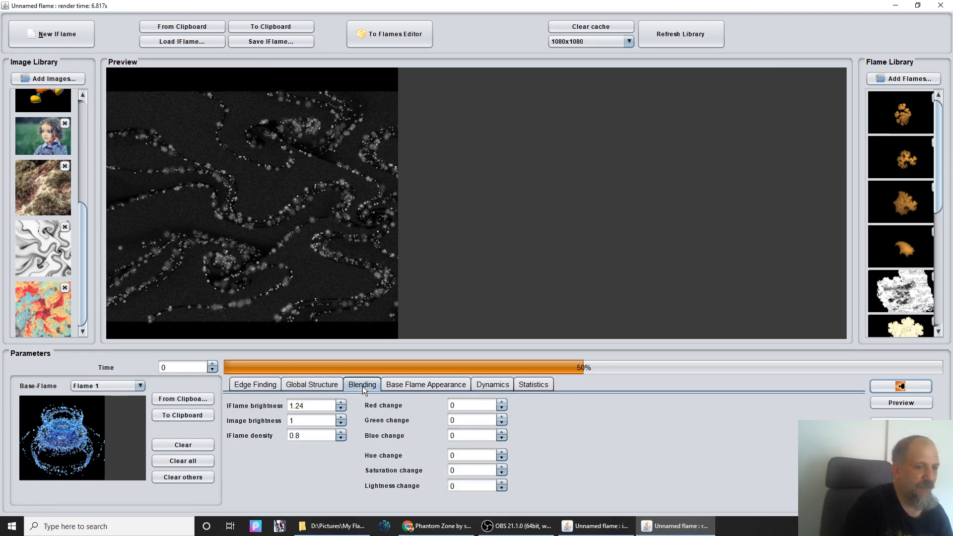
pyautogui.click(411, 386)
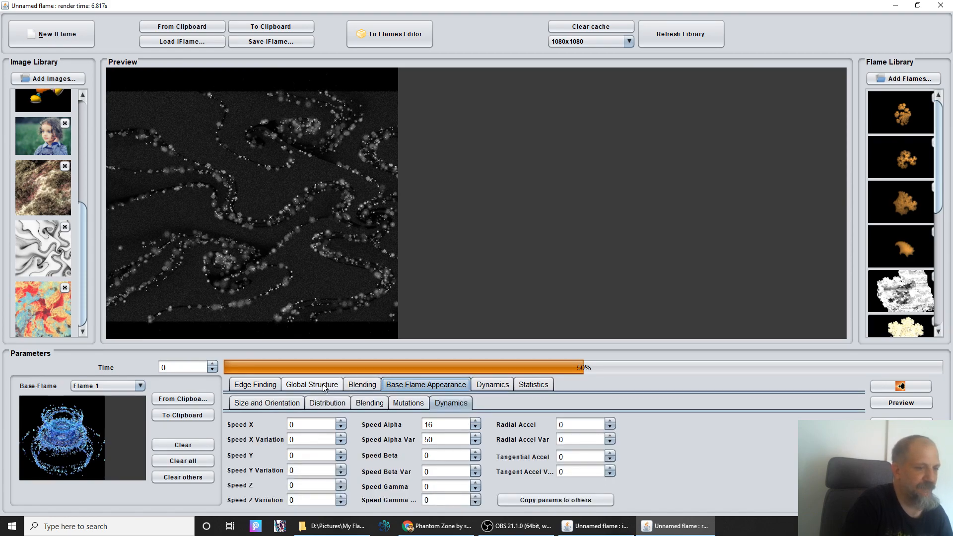
pyautogui.click(293, 382)
pyautogui.click(348, 384)
pyautogui.click(316, 383)
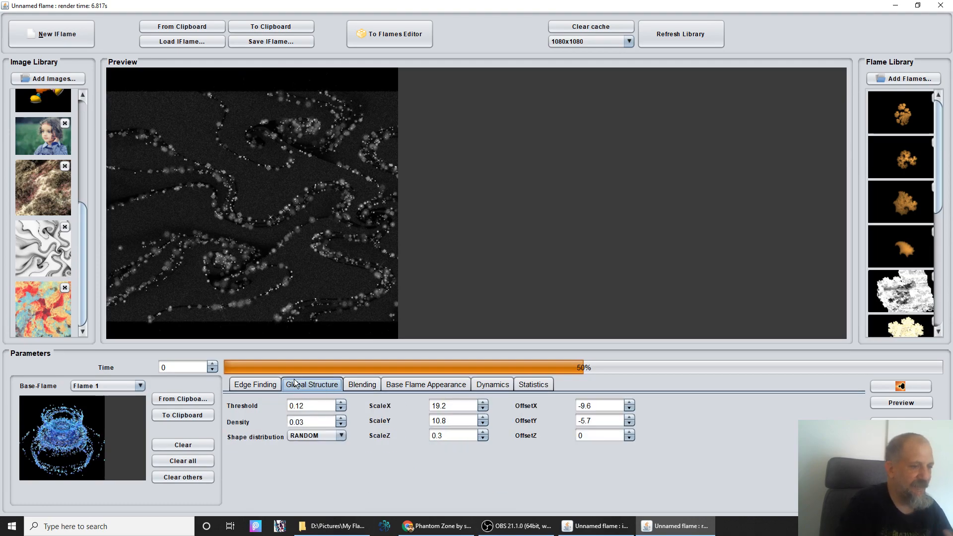
pyautogui.click(430, 386)
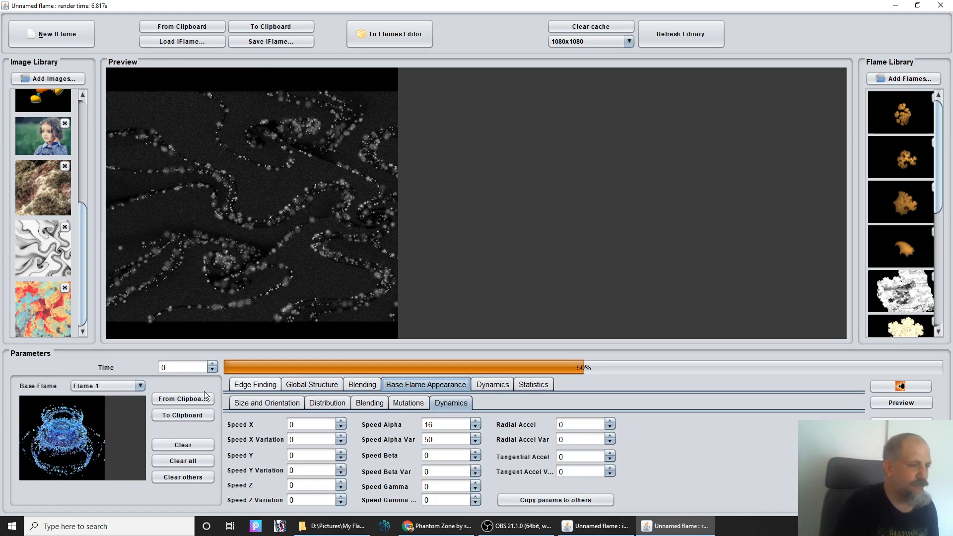
pyautogui.click(491, 383)
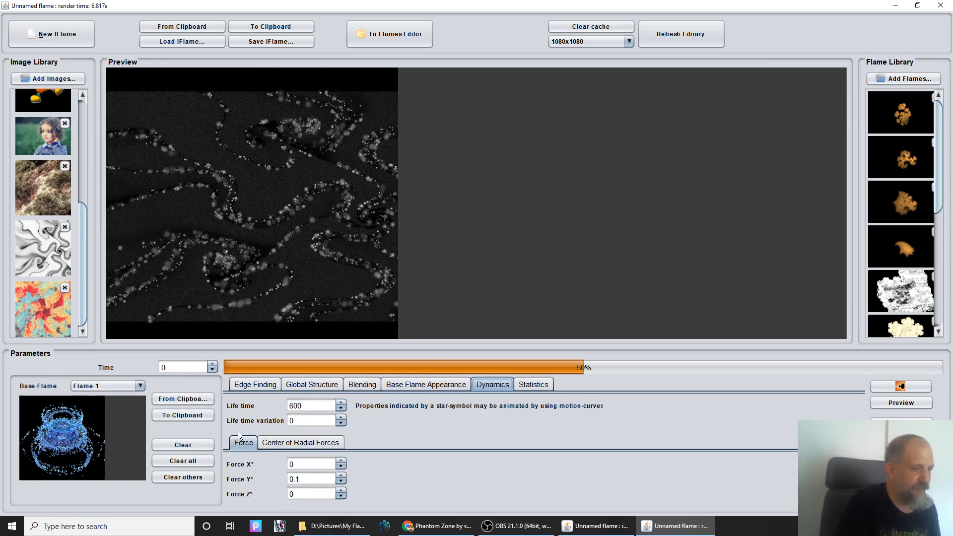
pyautogui.click(534, 385)
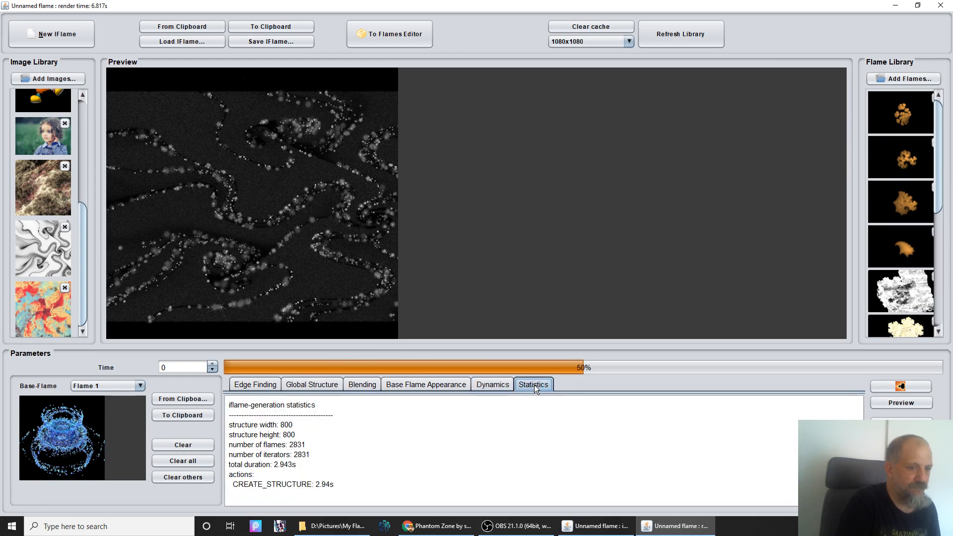
pyautogui.click(505, 383)
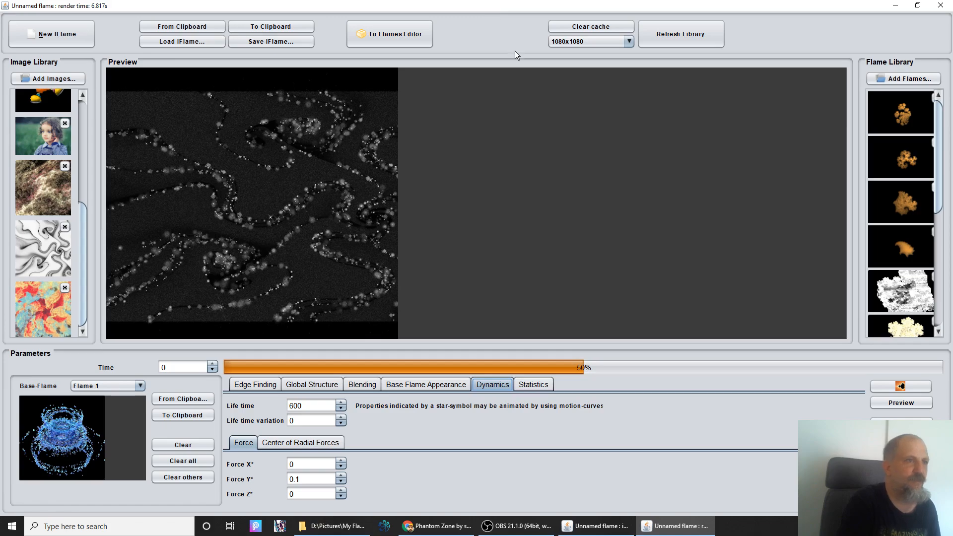
# Send the iflame to the flames editor and raise its pixels per unit there to about 77.87
pyautogui.click(382, 36)
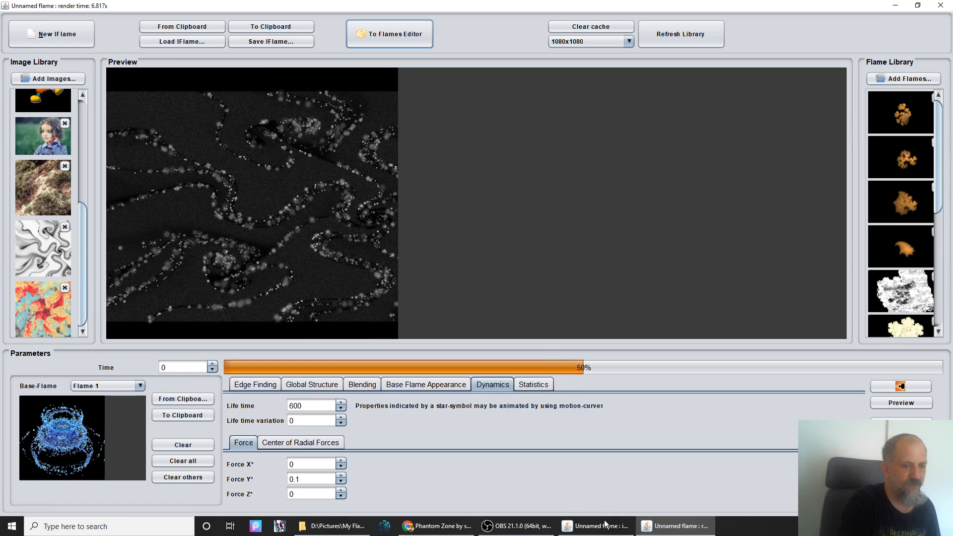
pyautogui.moveTo(605, 523)
pyautogui.click(588, 493)
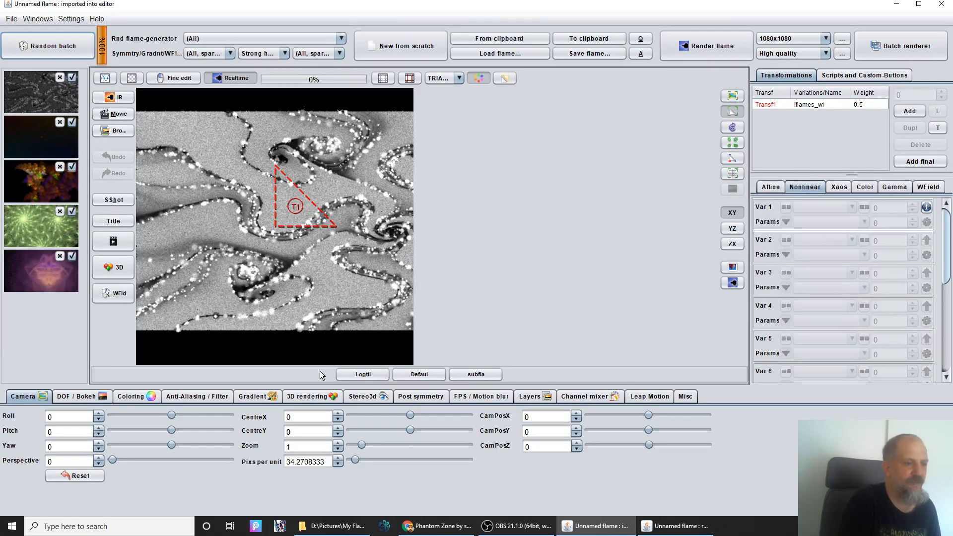
pyautogui.moveTo(302, 464); pyautogui.dragTo(337, 468)
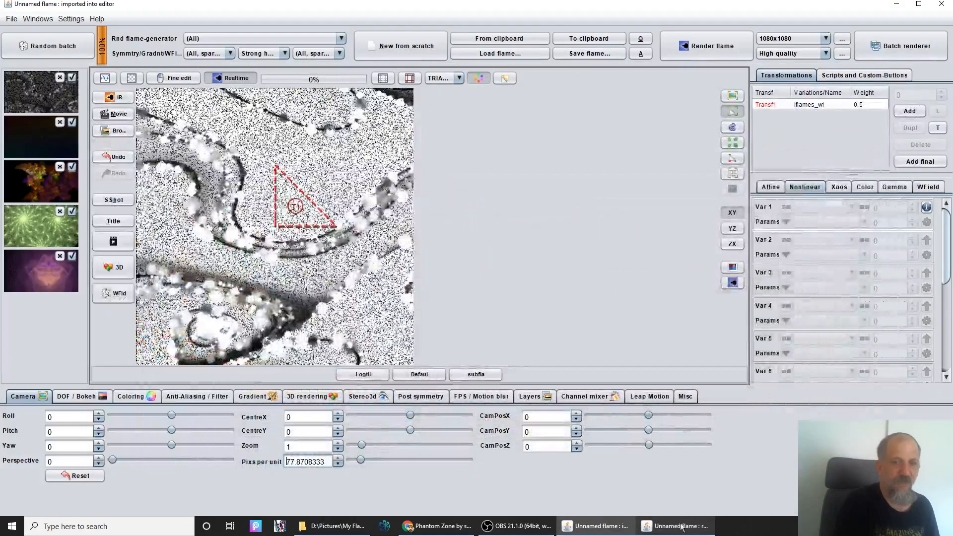
# Inspect the iflames_wf variation parameters of the imported flame's Transf1 and compare with the IFlames editor
pyautogui.click(805, 108)
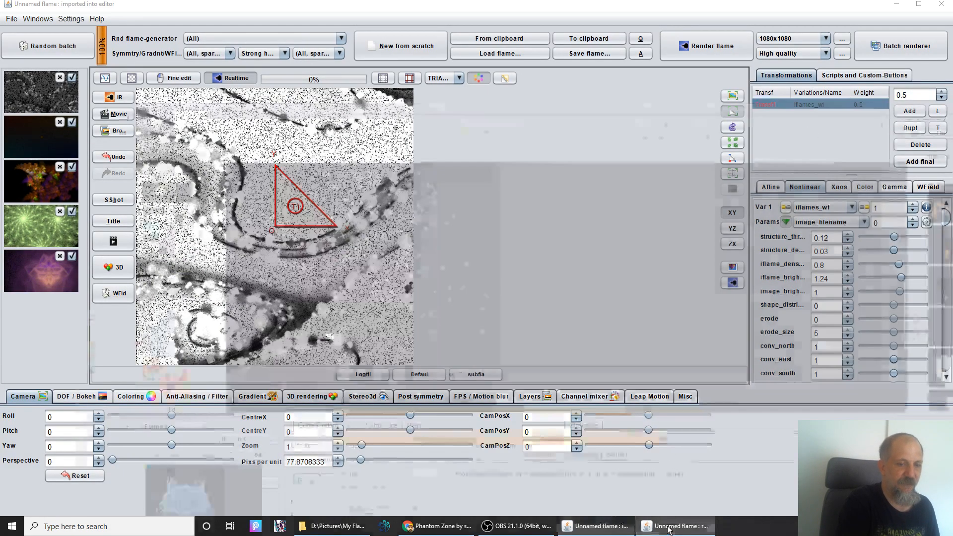
pyautogui.click(676, 526)
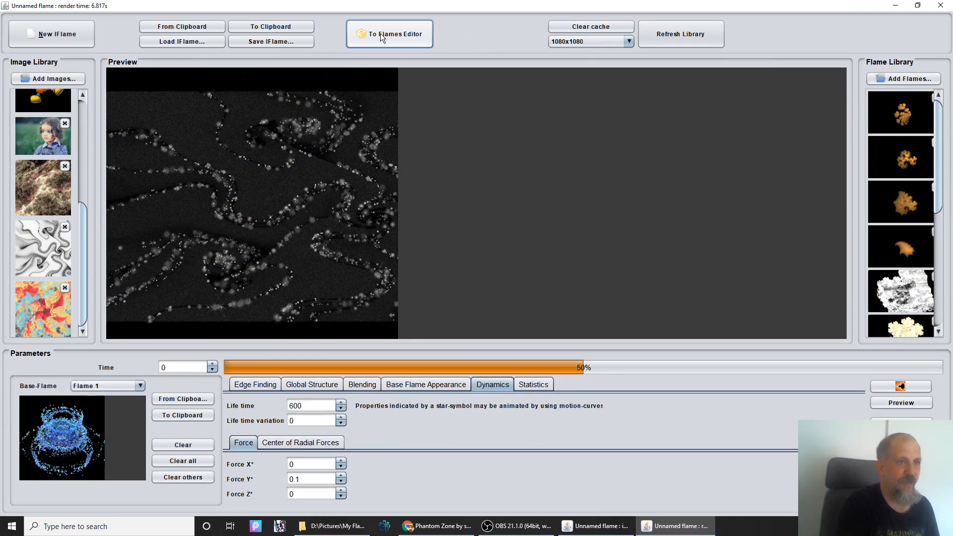
pyautogui.click(595, 526)
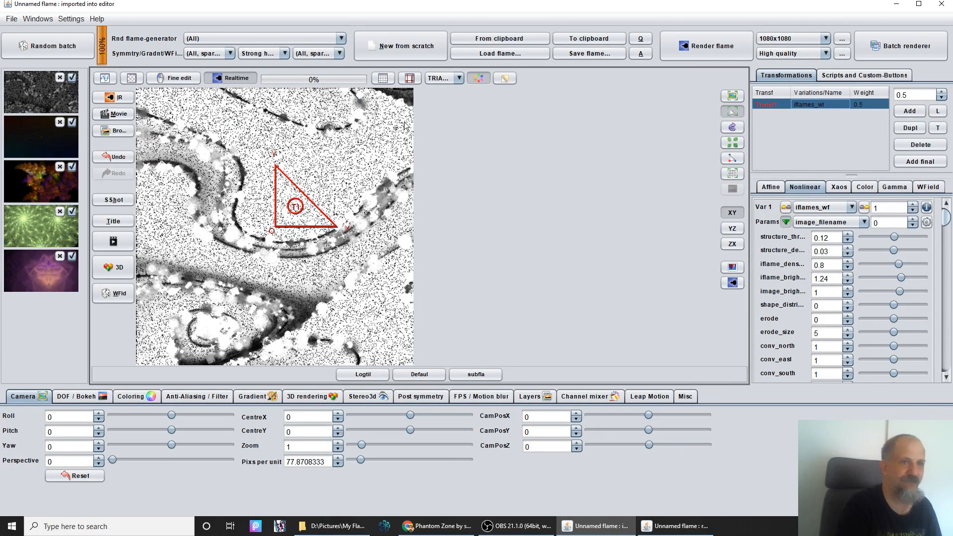
# Render the enlarged flame in the flames editor and create a new flame from scratch
pyautogui.click(733, 284)
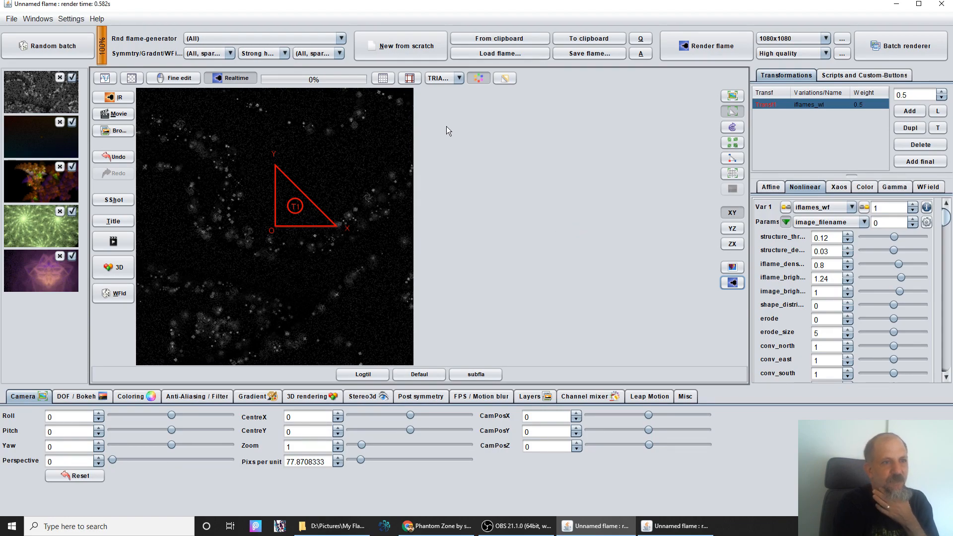
pyautogui.click(406, 49)
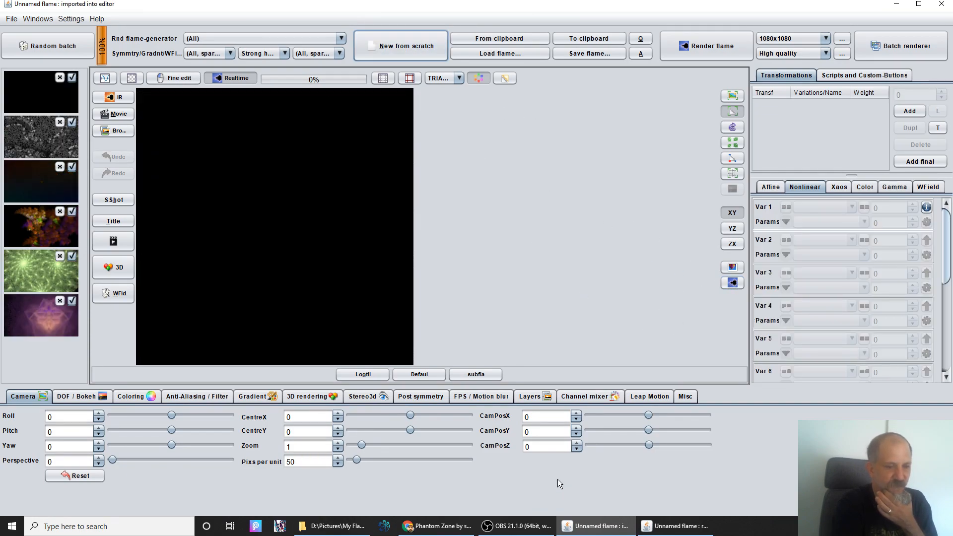
# Back in the IFlames editor, generate four new random iflames and send the last one to the flames editor
pyautogui.click(676, 528)
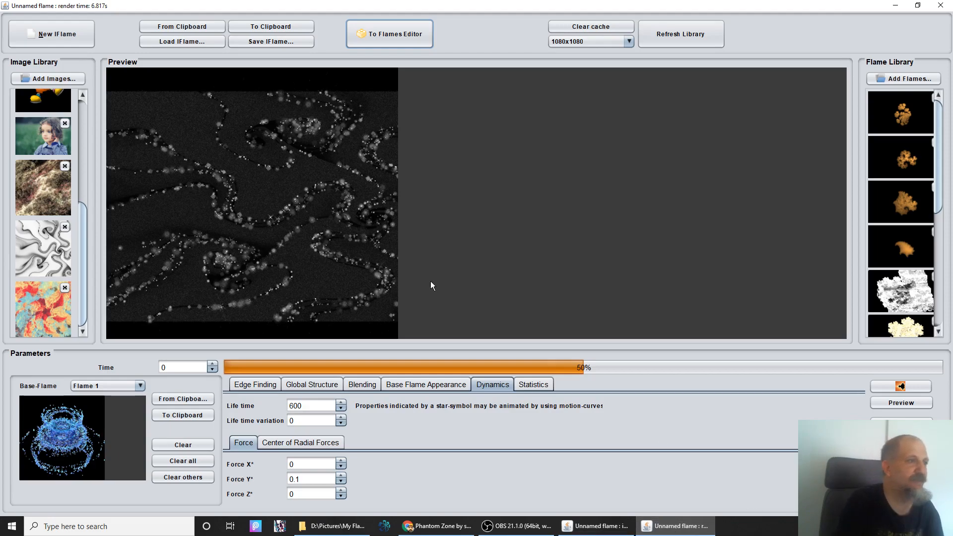
pyautogui.click(52, 34)
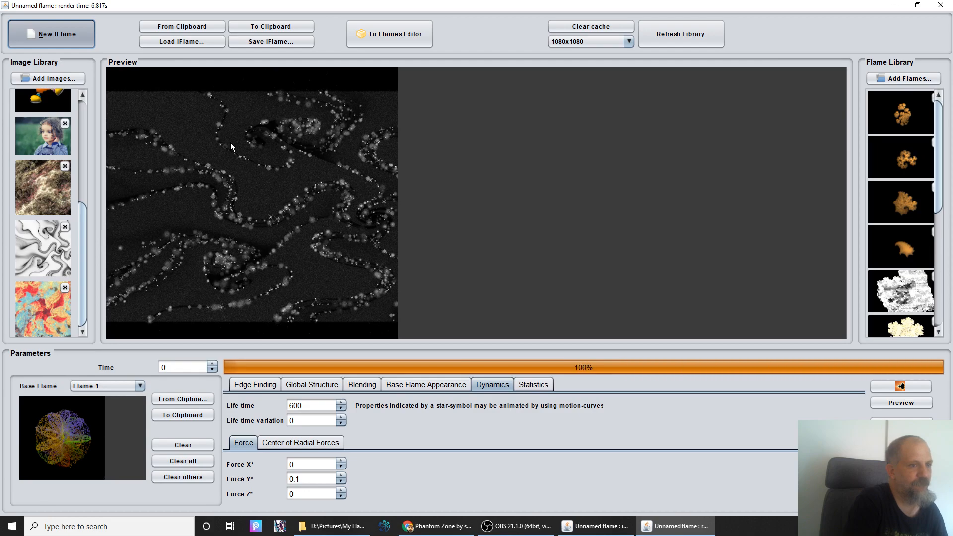
pyautogui.click(51, 44)
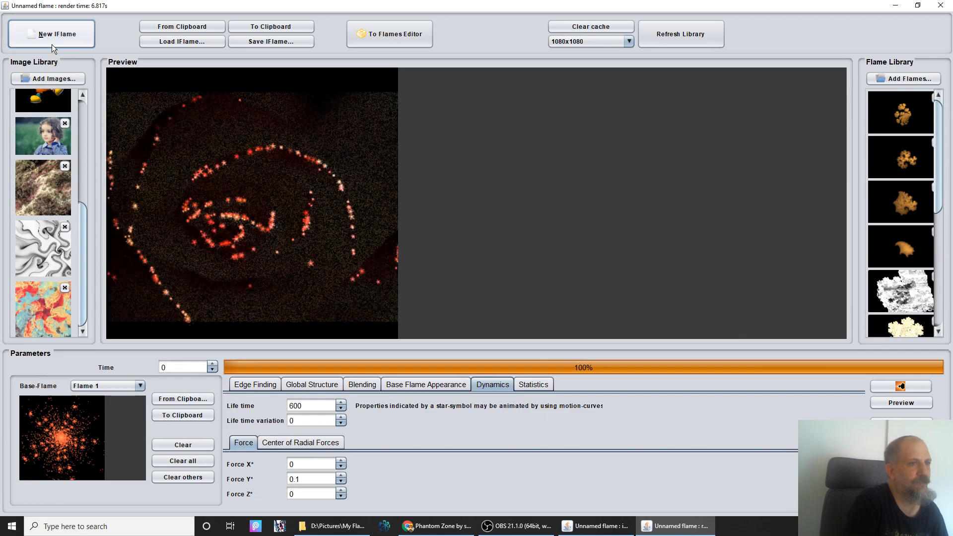
pyautogui.click(52, 45)
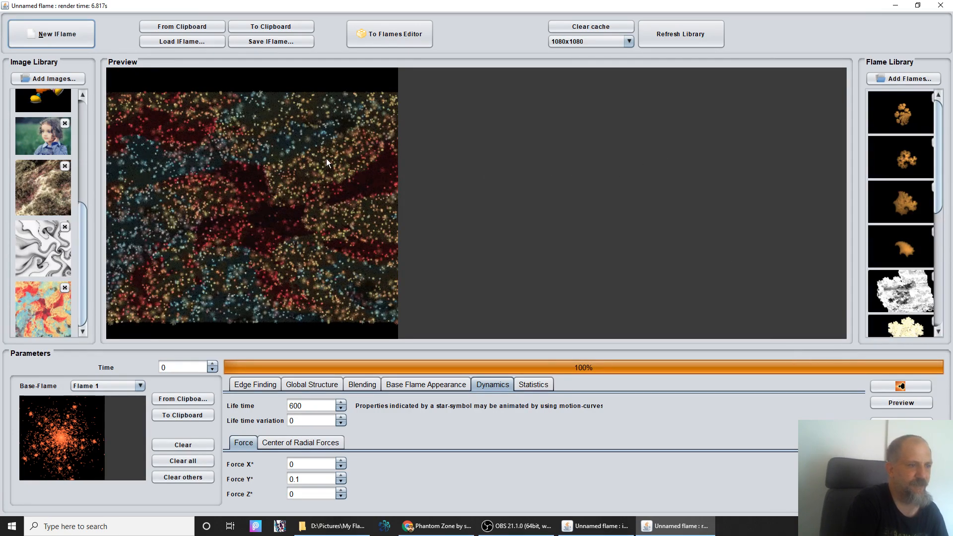
pyautogui.click(40, 30)
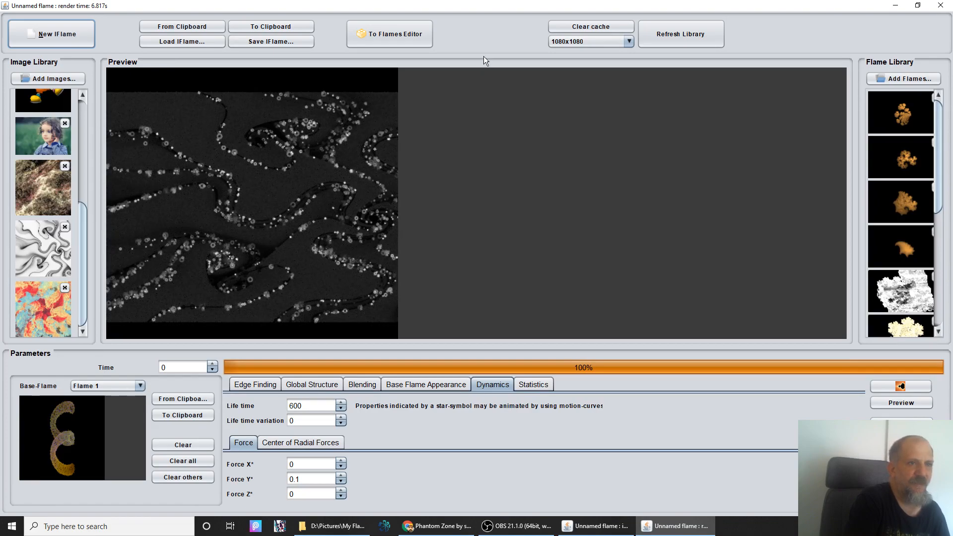
pyautogui.click(395, 32)
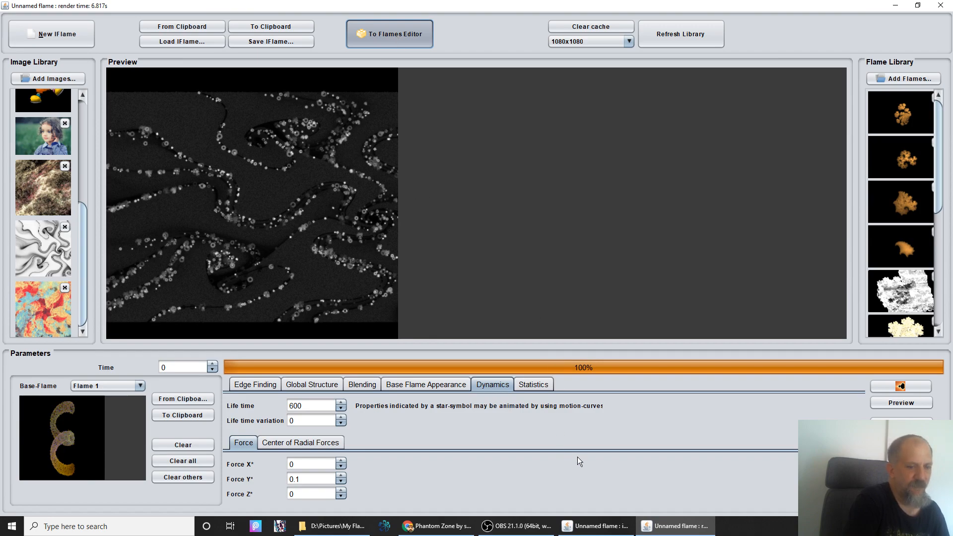
# In the flames editor, set the imported iflame's brightness to 20 and render it
pyautogui.click(596, 525)
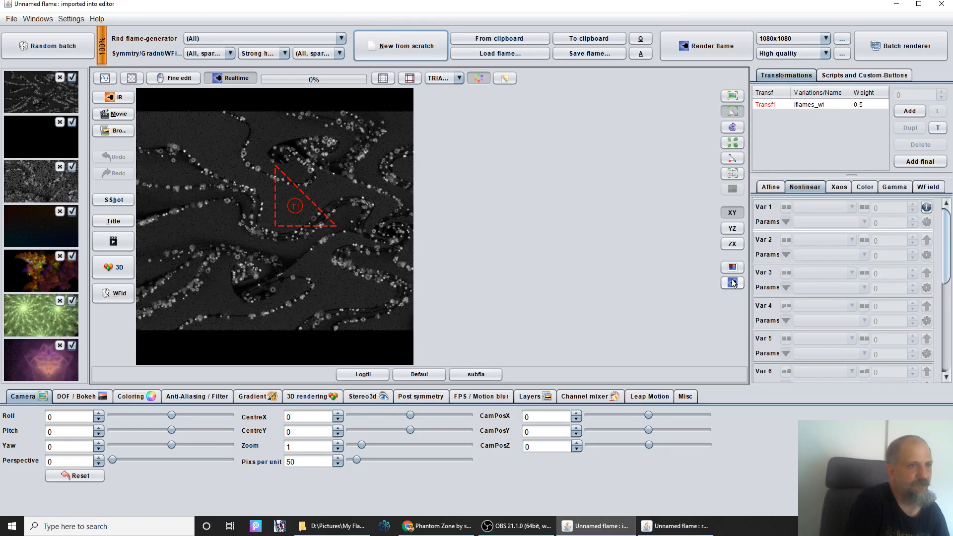
pyautogui.click(137, 396)
pyautogui.click(90, 417)
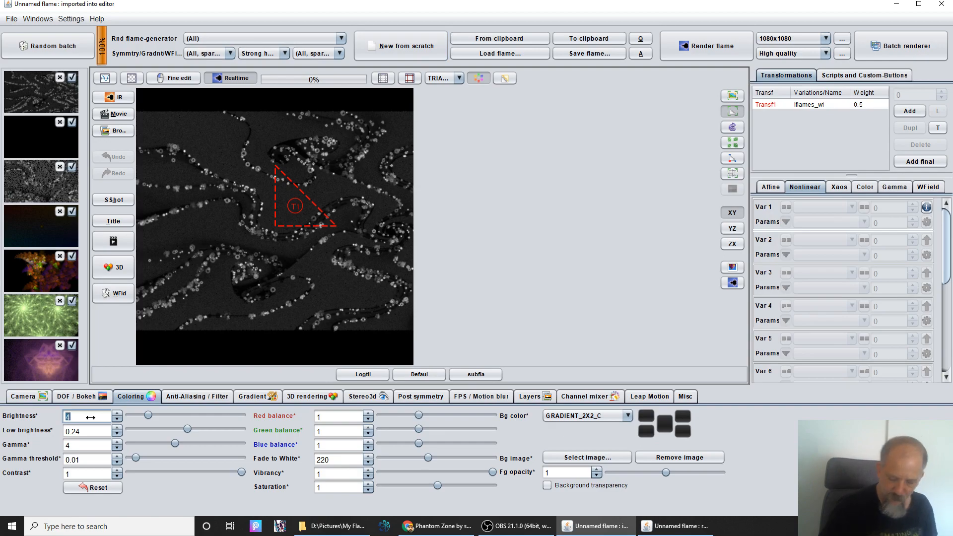
pyautogui.write('20')
pyautogui.press('Return')
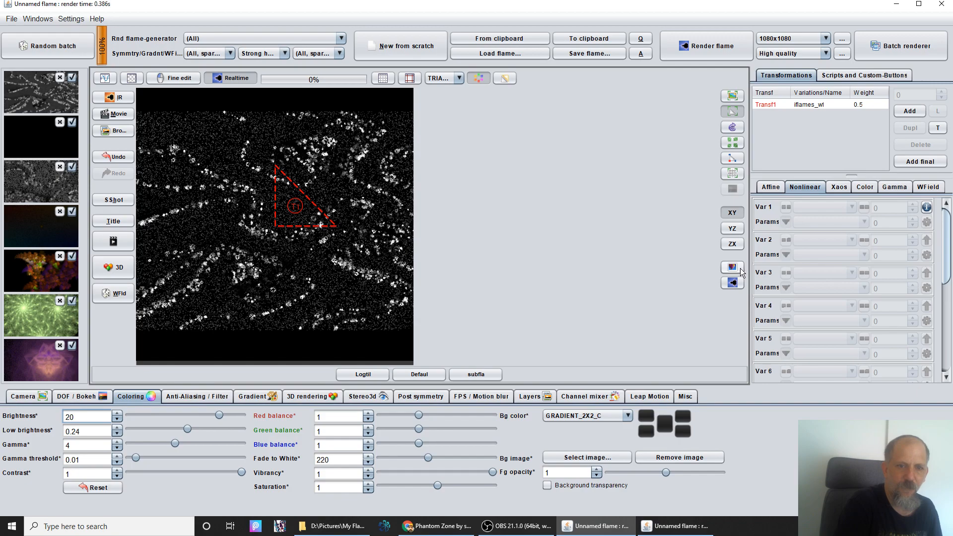
pyautogui.click(733, 287)
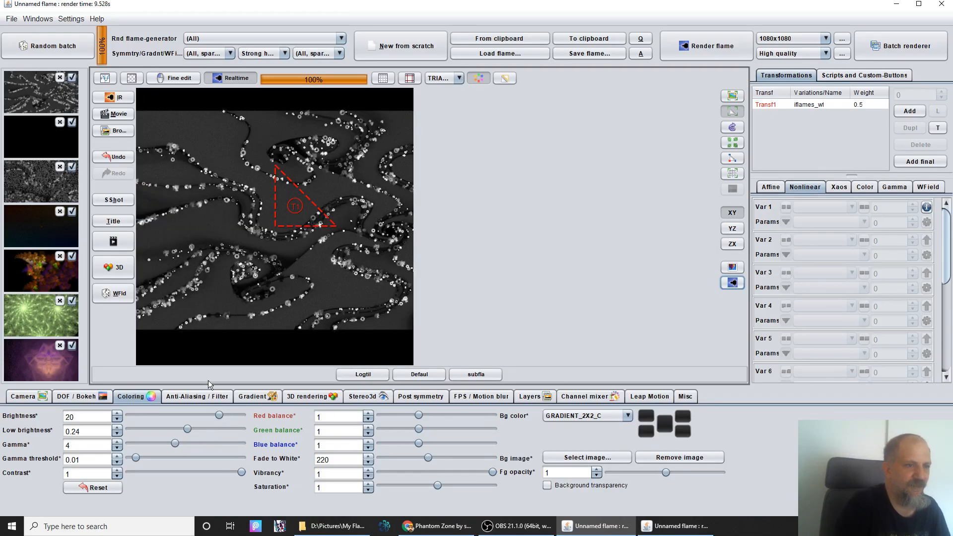
# Increase the imported iflame's pixels per unit in the camera settings to enlarge it in the frame
pyautogui.click(23, 396)
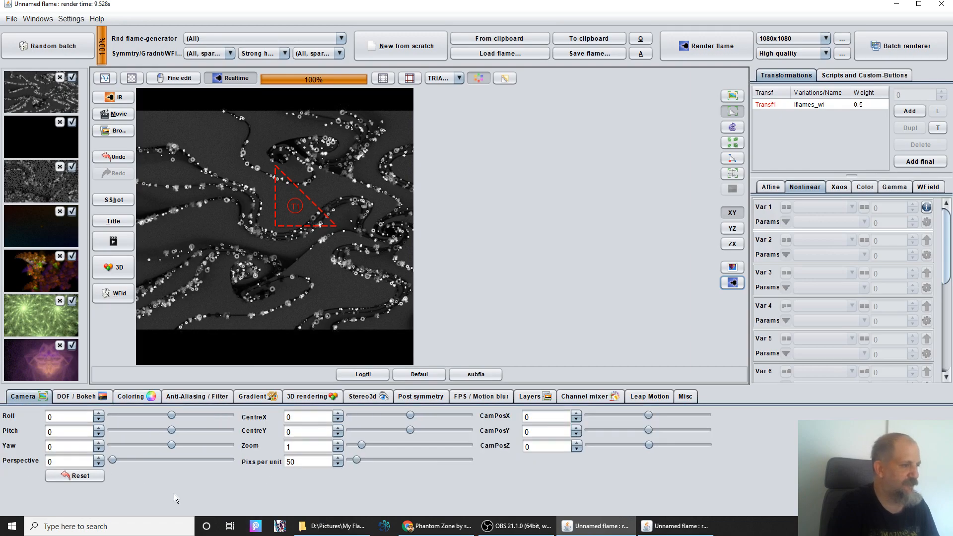
pyautogui.doubleClick(302, 463)
pyautogui.moveTo(329, 468); pyautogui.dragTo(433, 476)
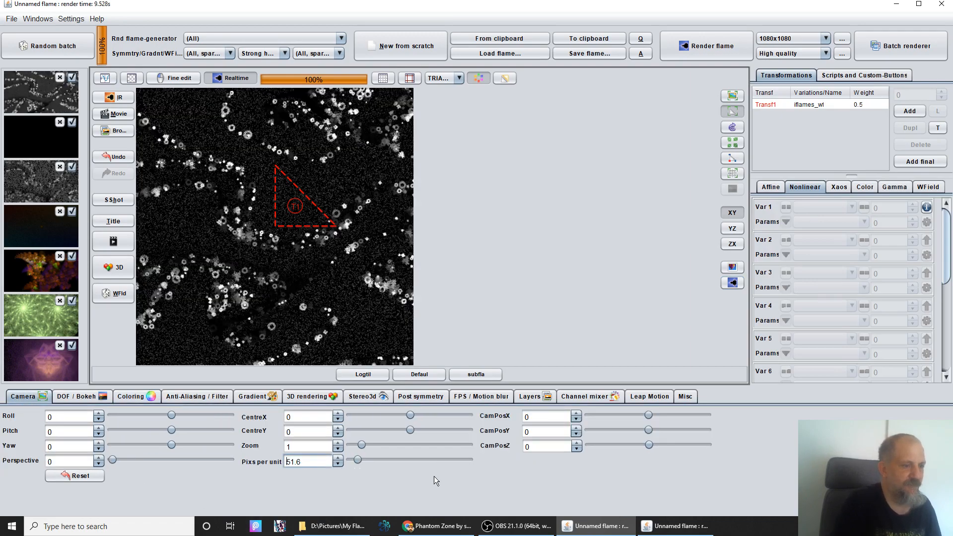
# Set the imported iflame's pixels per unit to 253.2 and refresh its preview render
pyautogui.write('240')
pyautogui.press('Return')
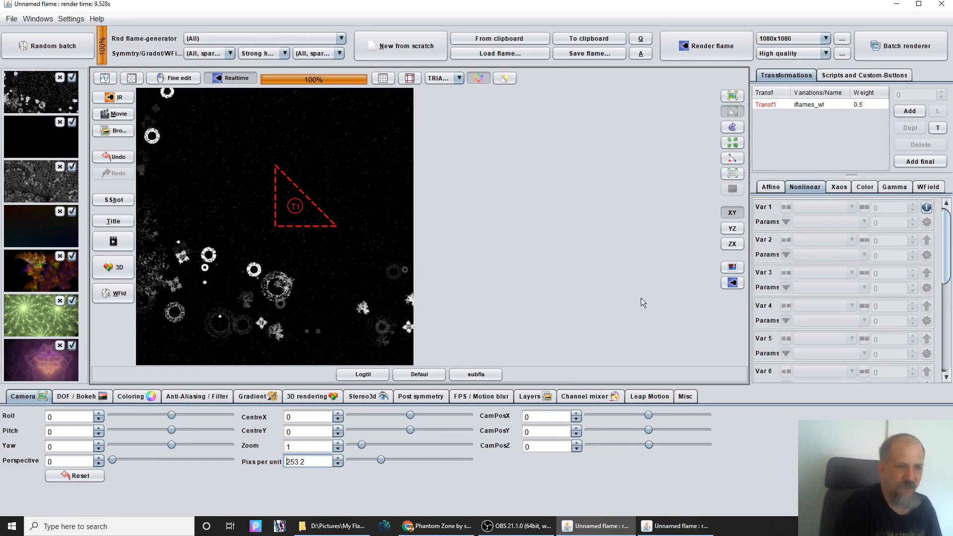
pyautogui.click(733, 283)
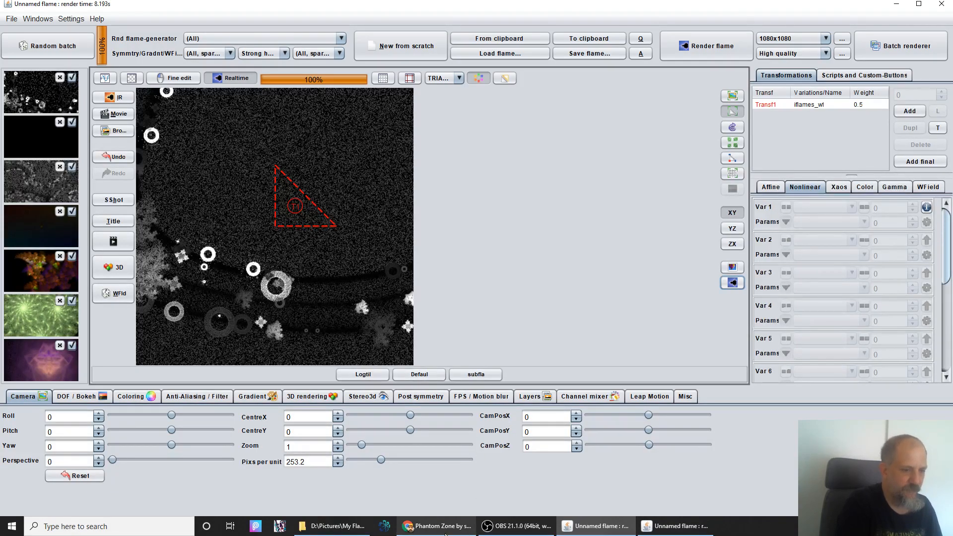
# In the IFlames editor, inspect base flames 5, 6, 4, 3, 2 and 1 one by one and look over the flame library
pyautogui.click(688, 533)
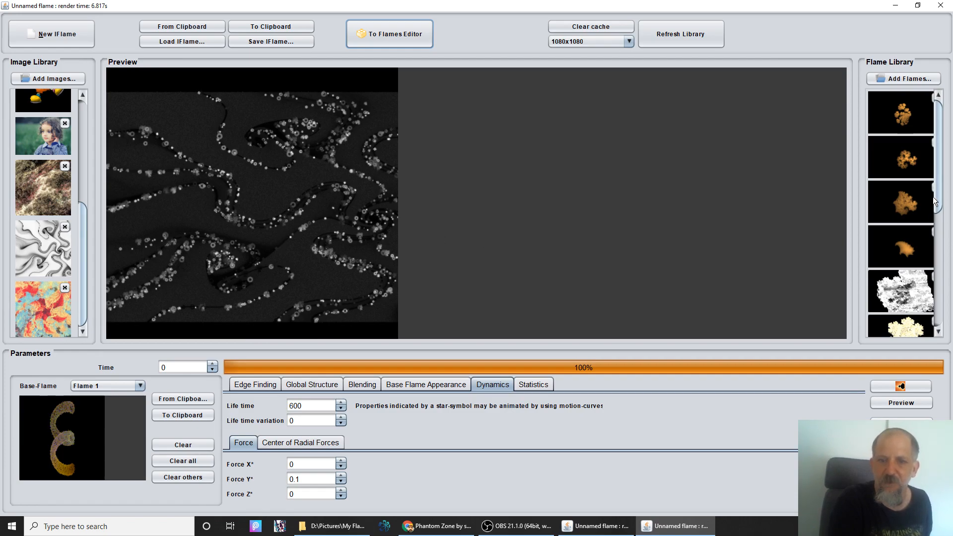
pyautogui.click(140, 386)
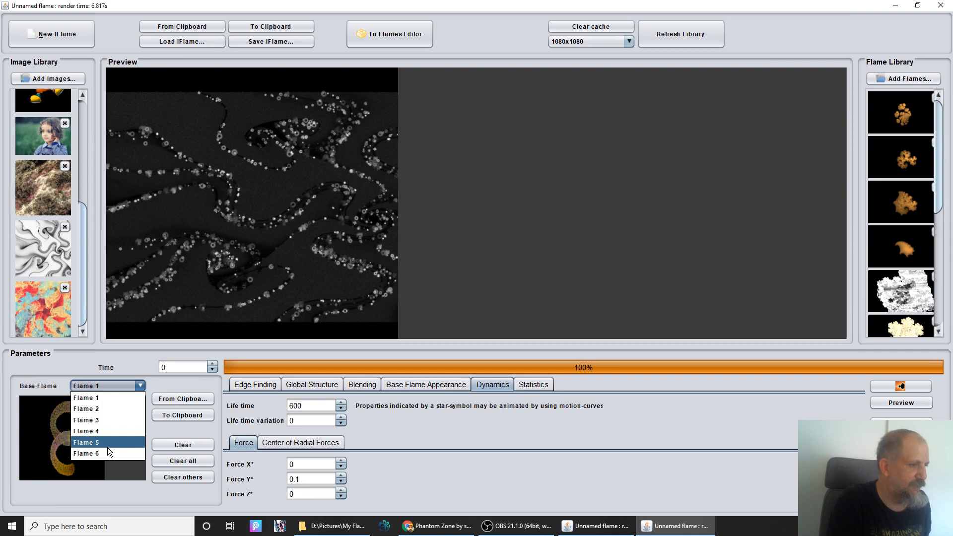
pyautogui.click(107, 447)
pyautogui.click(139, 386)
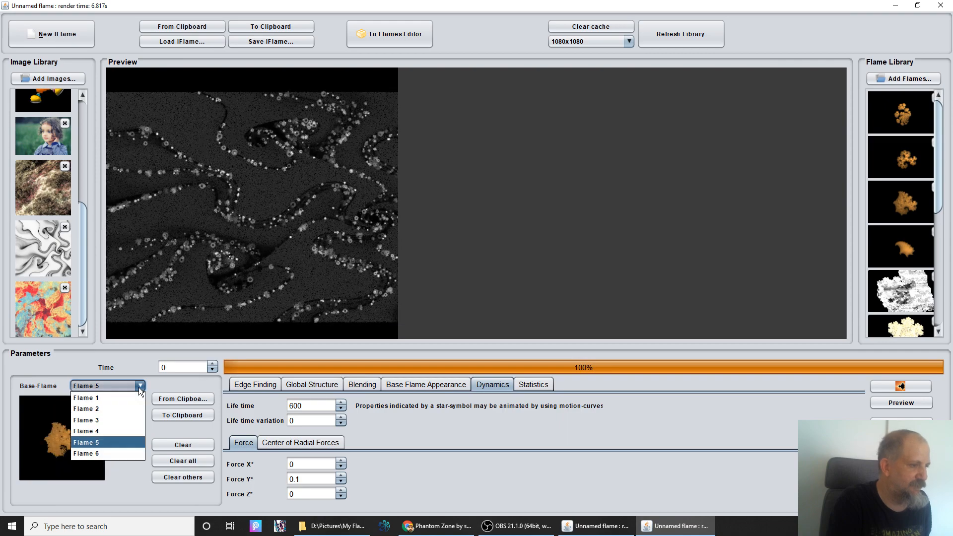
pyautogui.click(94, 453)
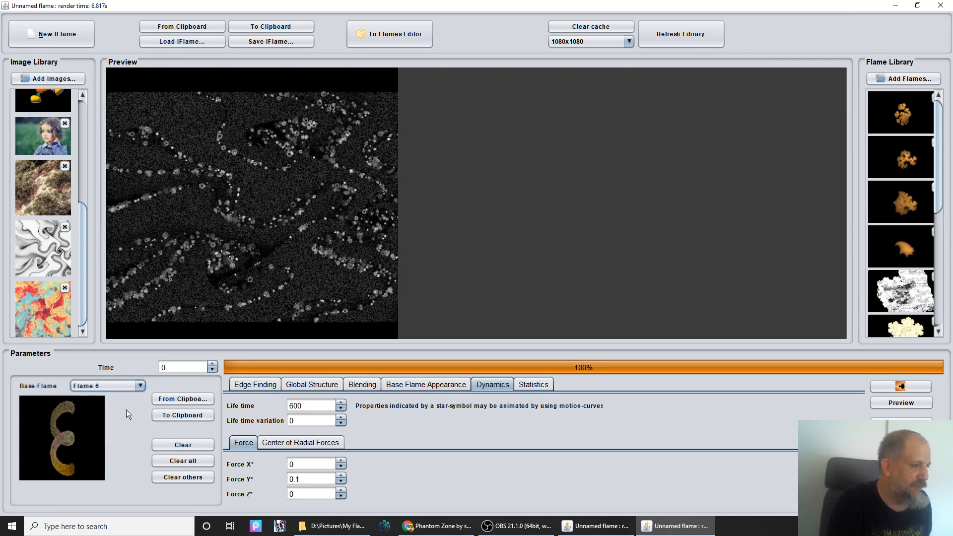
pyautogui.click(139, 386)
pyautogui.click(106, 430)
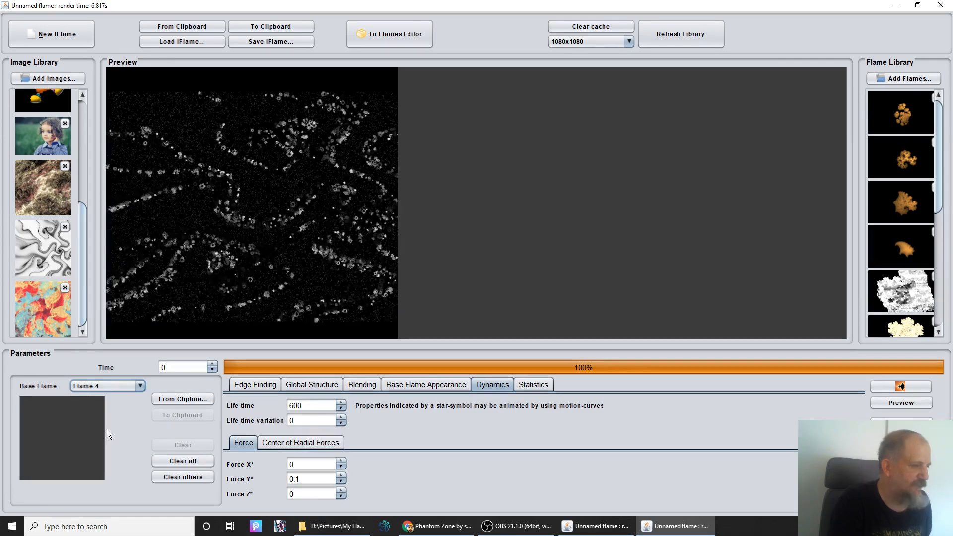
pyautogui.click(133, 386)
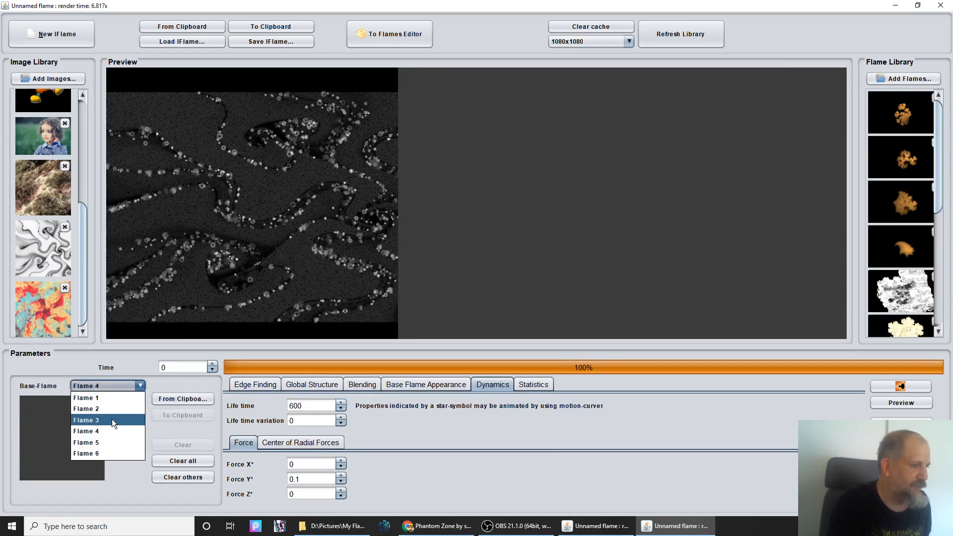
pyautogui.click(112, 420)
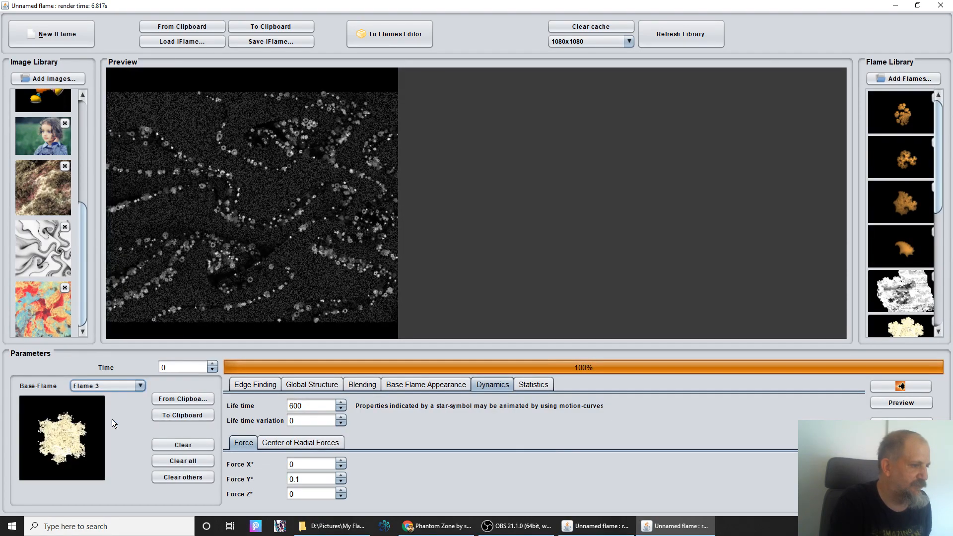
pyautogui.click(139, 387)
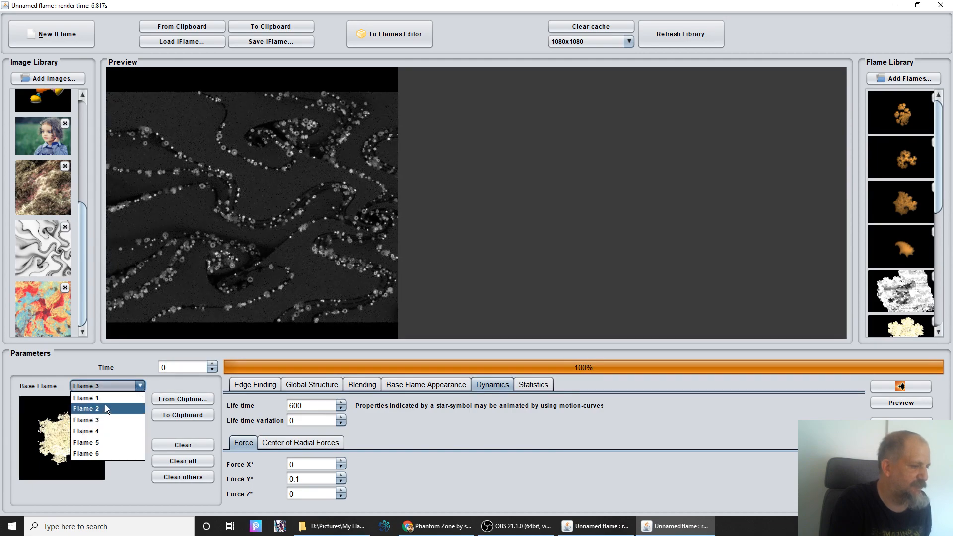
pyautogui.click(105, 406)
pyautogui.click(141, 386)
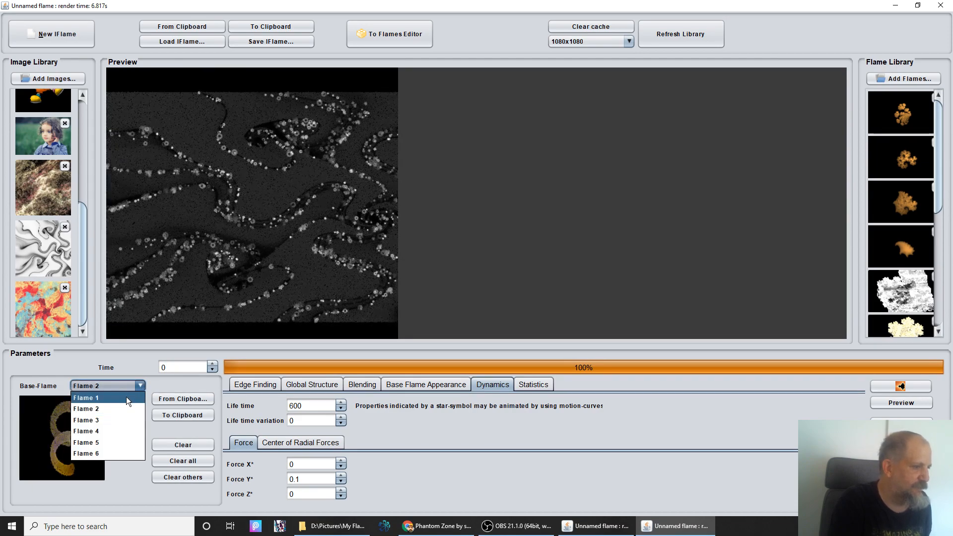
pyautogui.click(126, 397)
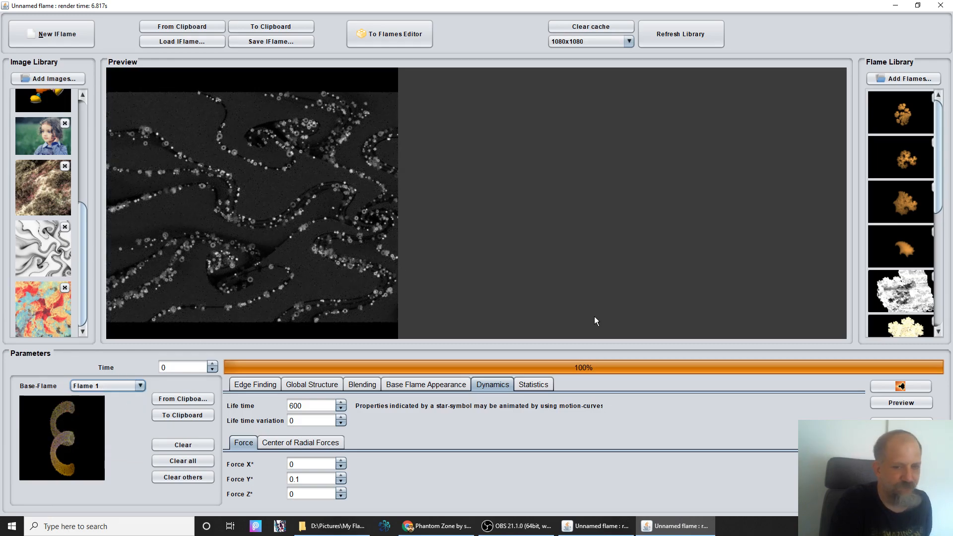
pyautogui.scroll(-5, 914, 278)
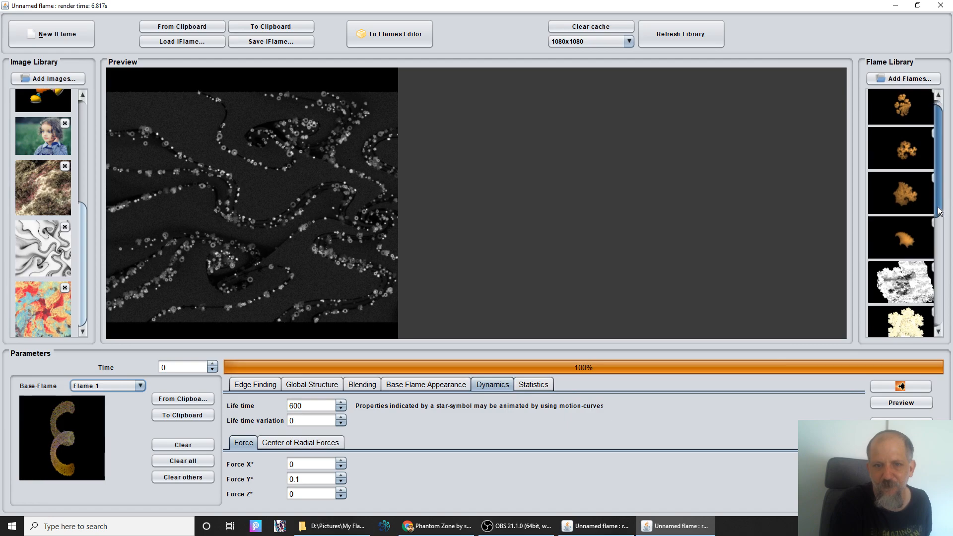
pyautogui.scroll(5, 922, 301)
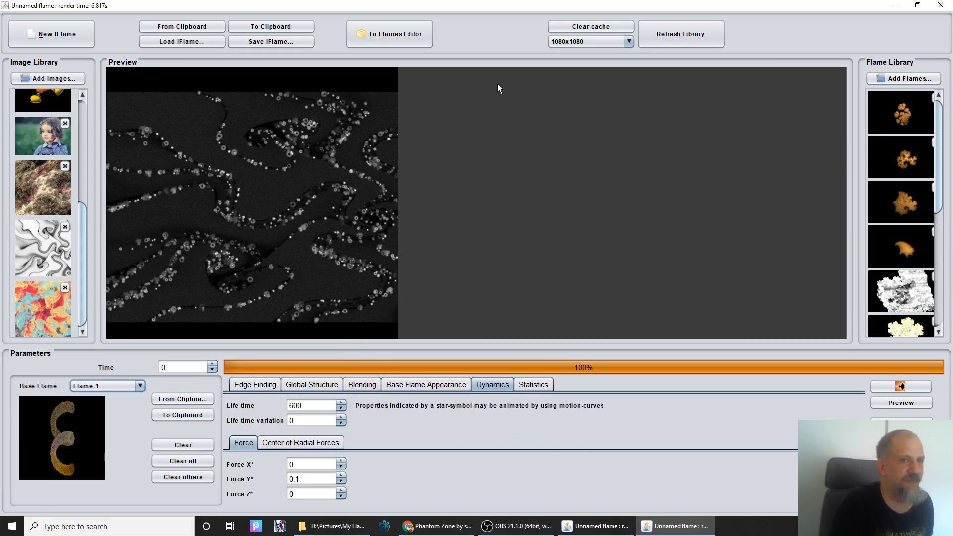
# Back in the flames editor, reduce the imported iflame's pixels per unit to 243
pyautogui.click(598, 527)
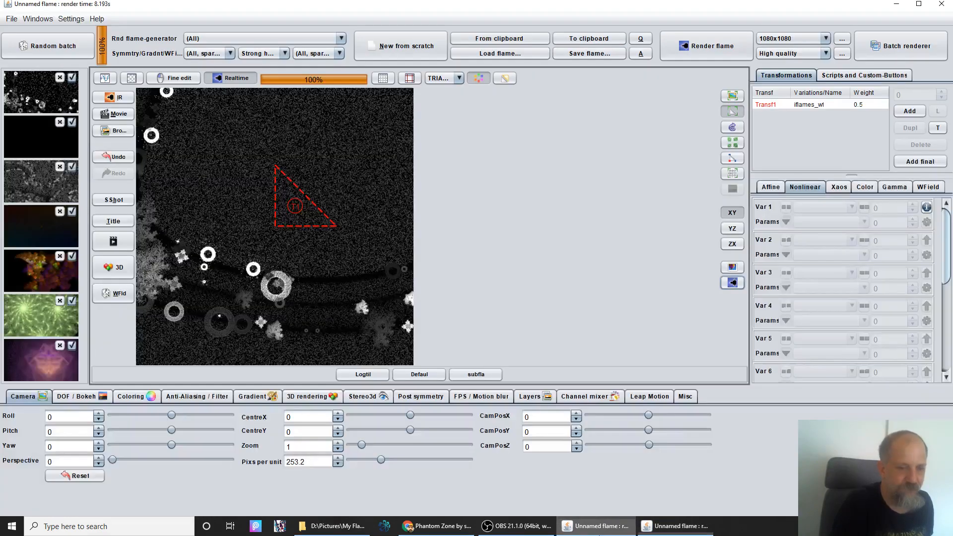
pyautogui.click(381, 457)
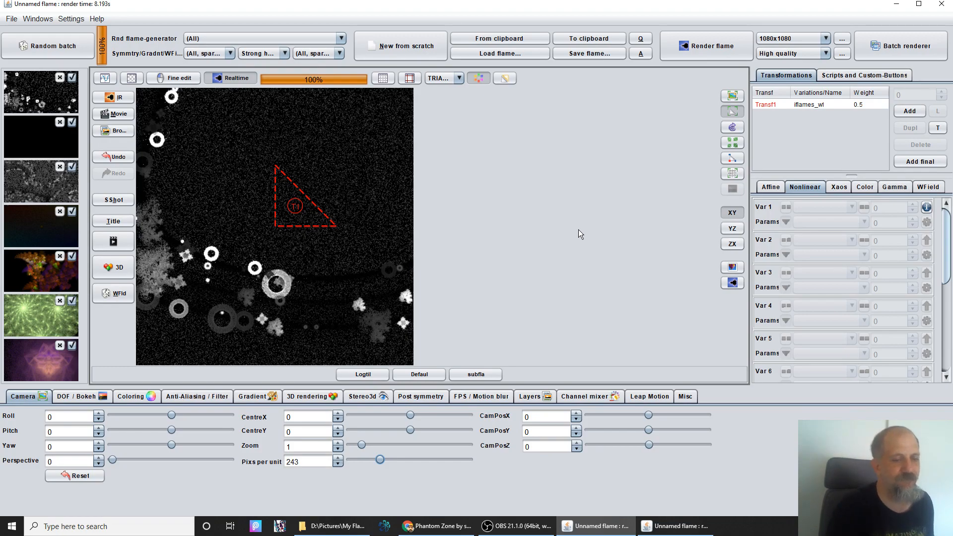
pyautogui.click(519, 526)
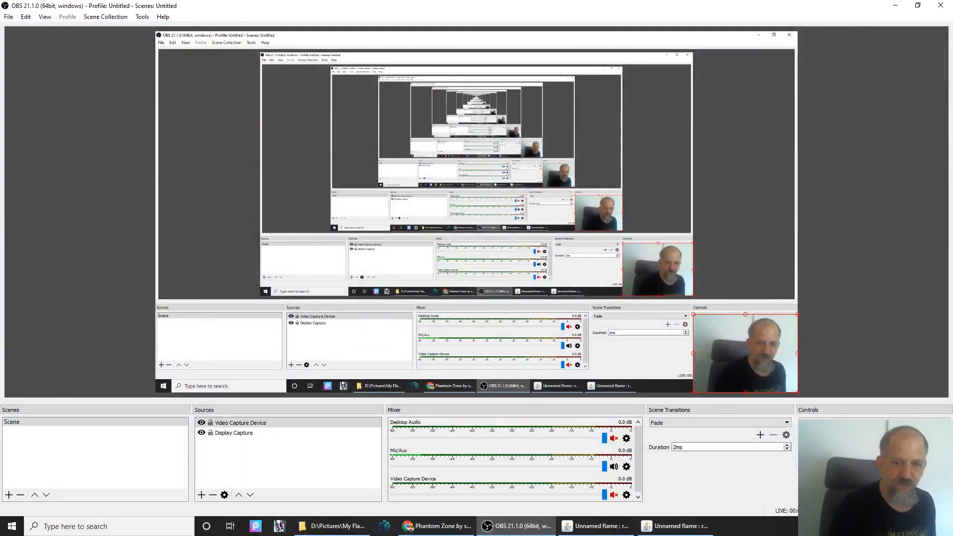